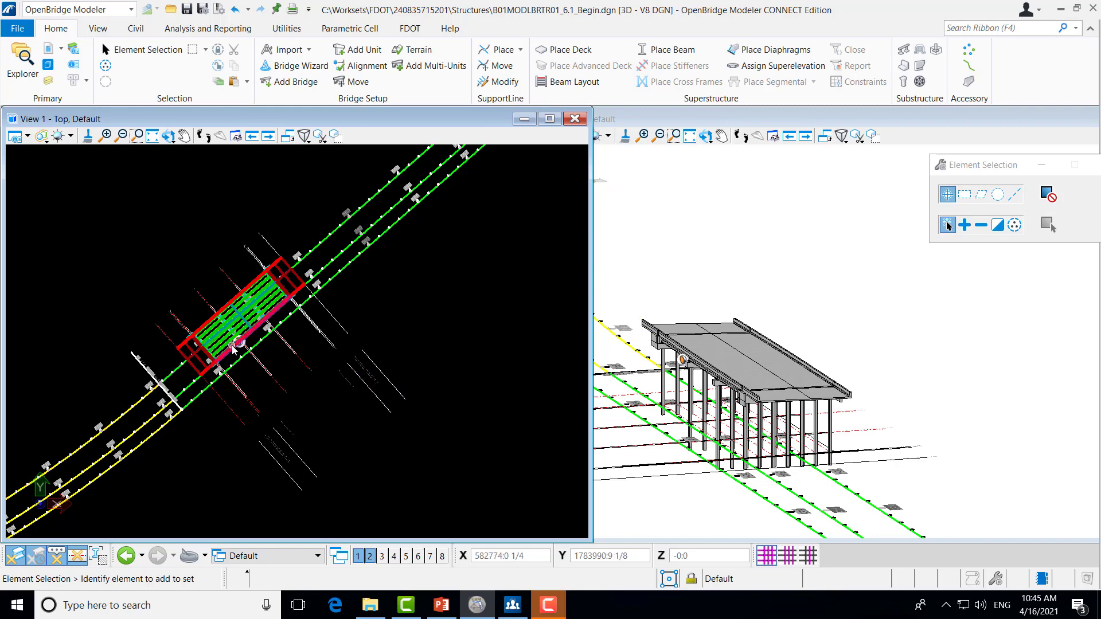
# Examine the existing section callout across the middle of the bridge in the plan view.
pyautogui.scroll(3, 233, 347)
pyautogui.scroll(2, 243, 351)
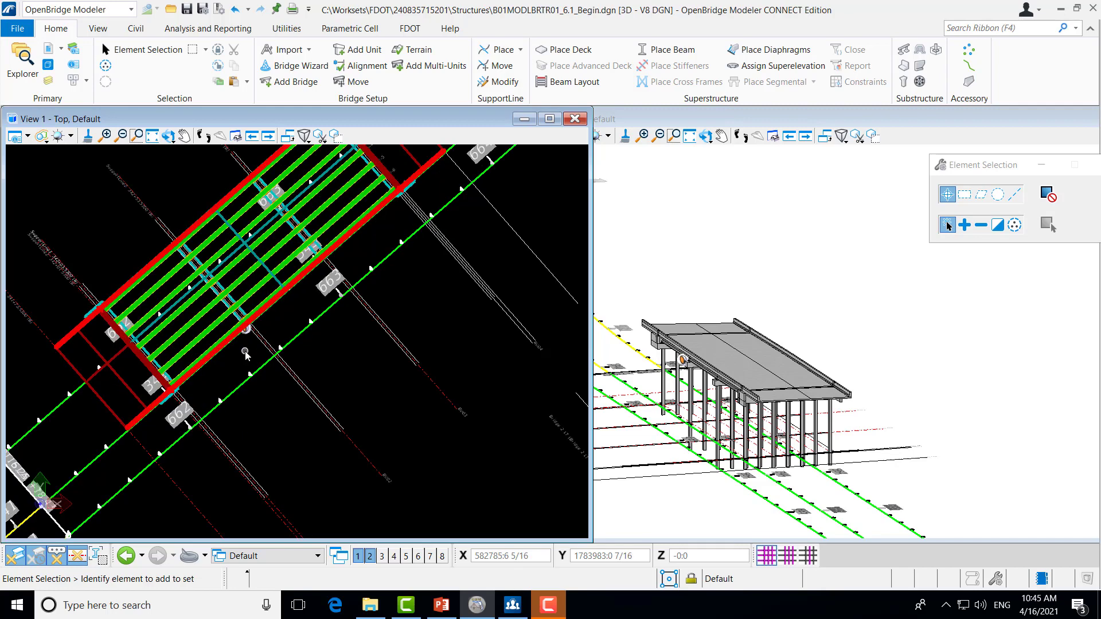
pyautogui.click(246, 336)
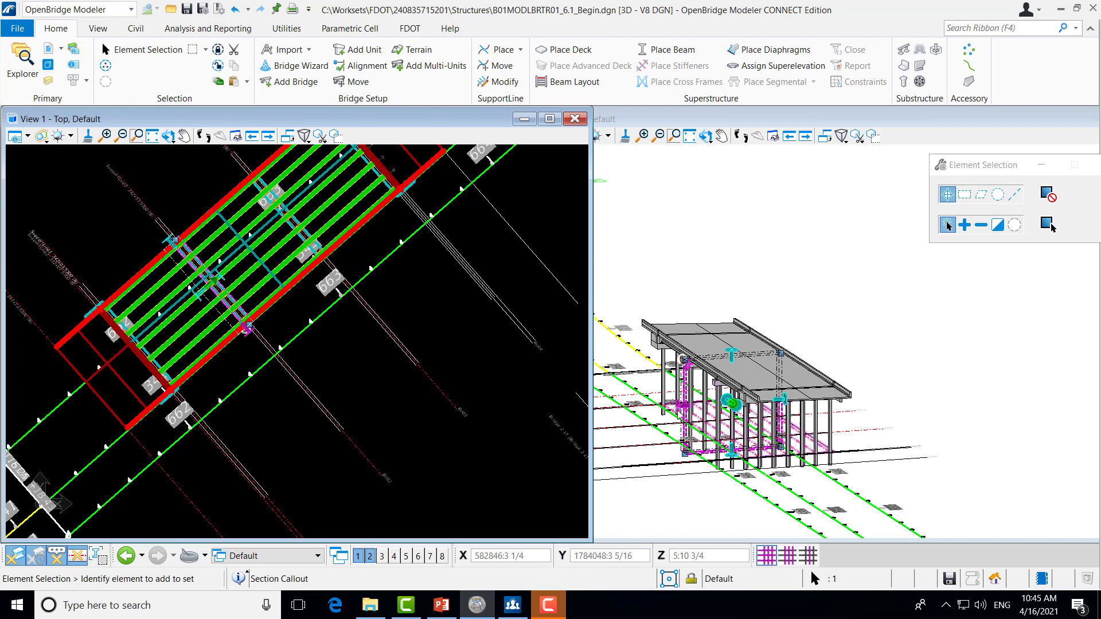
pyautogui.click(380, 410)
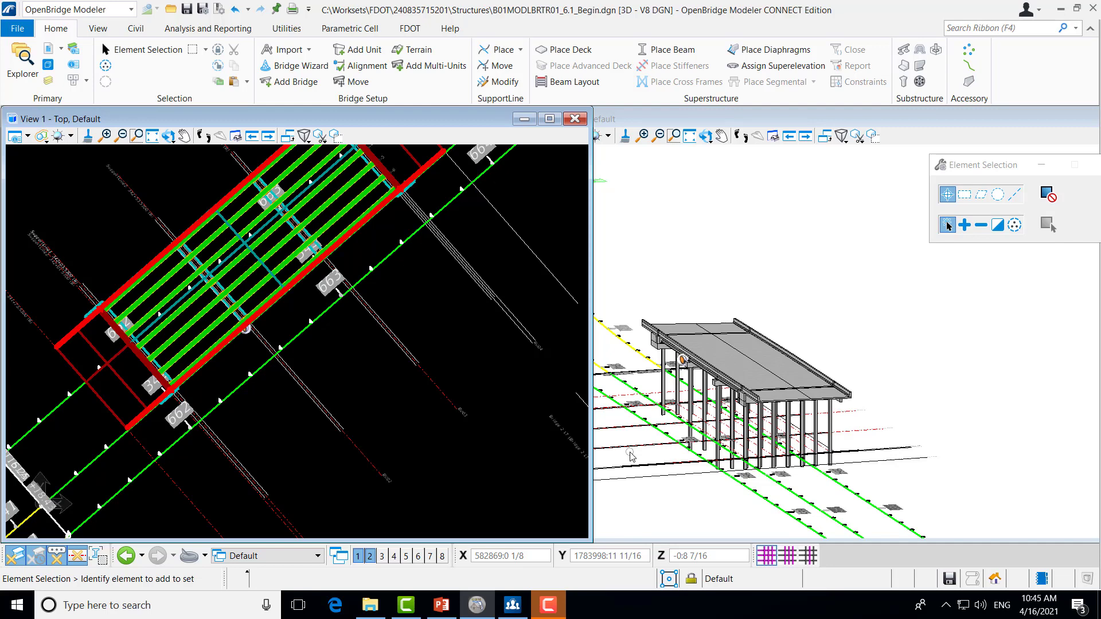
pyautogui.scroll(-3, 282, 405)
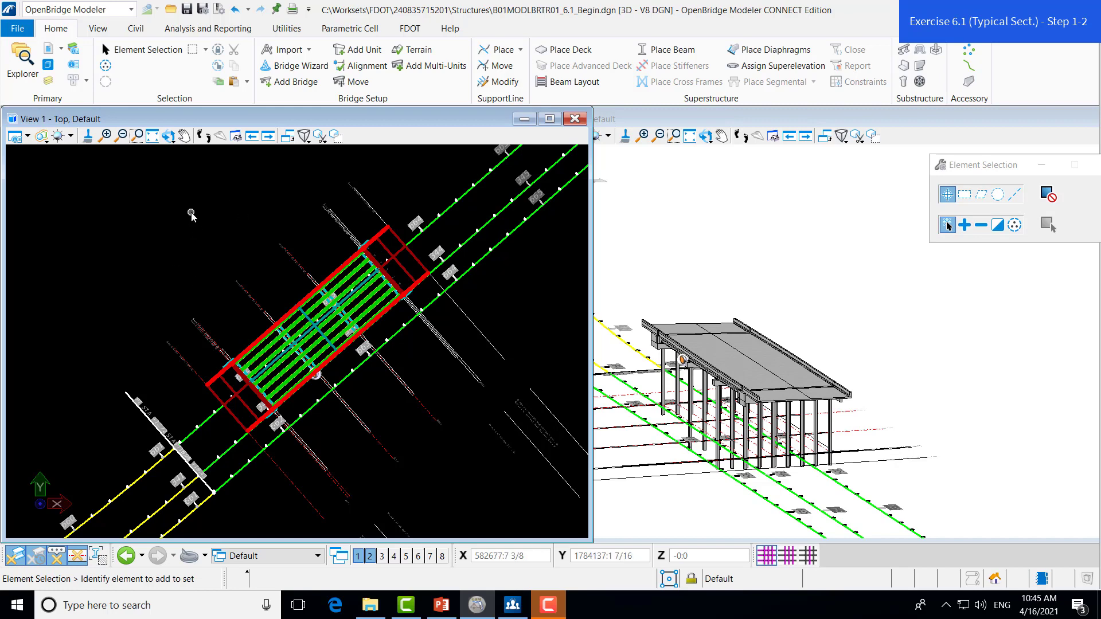
# Set up a new FDOT structures file from the Superstructure Sheet Files group with the Typical Section Through Bridge Deck type.
pyautogui.click(410, 29)
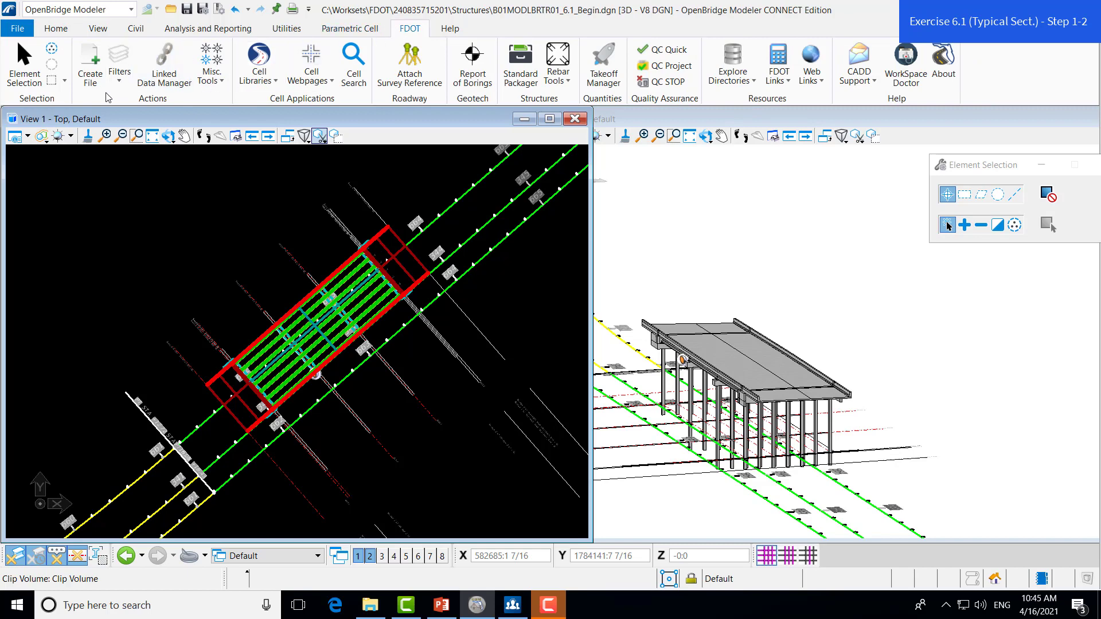
pyautogui.click(97, 76)
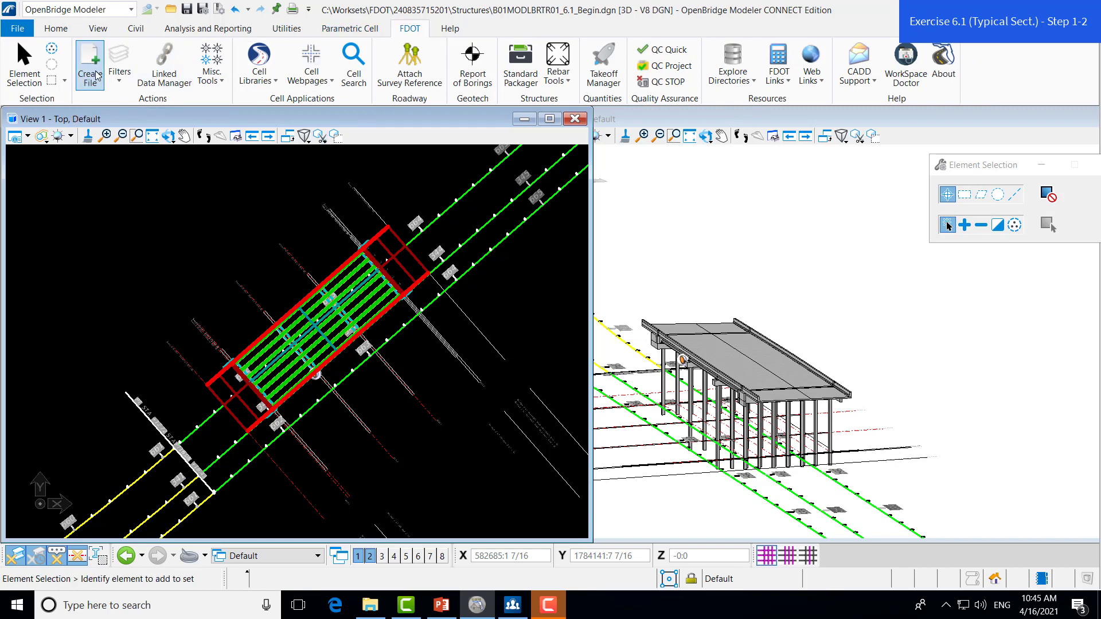
pyautogui.click(726, 172)
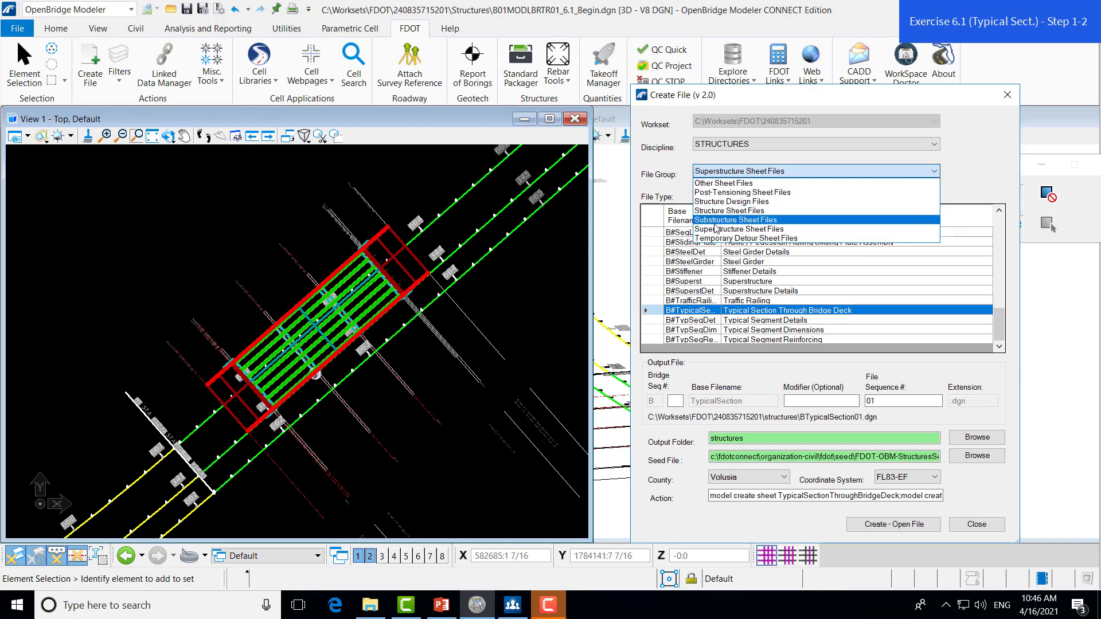
pyautogui.click(742, 172)
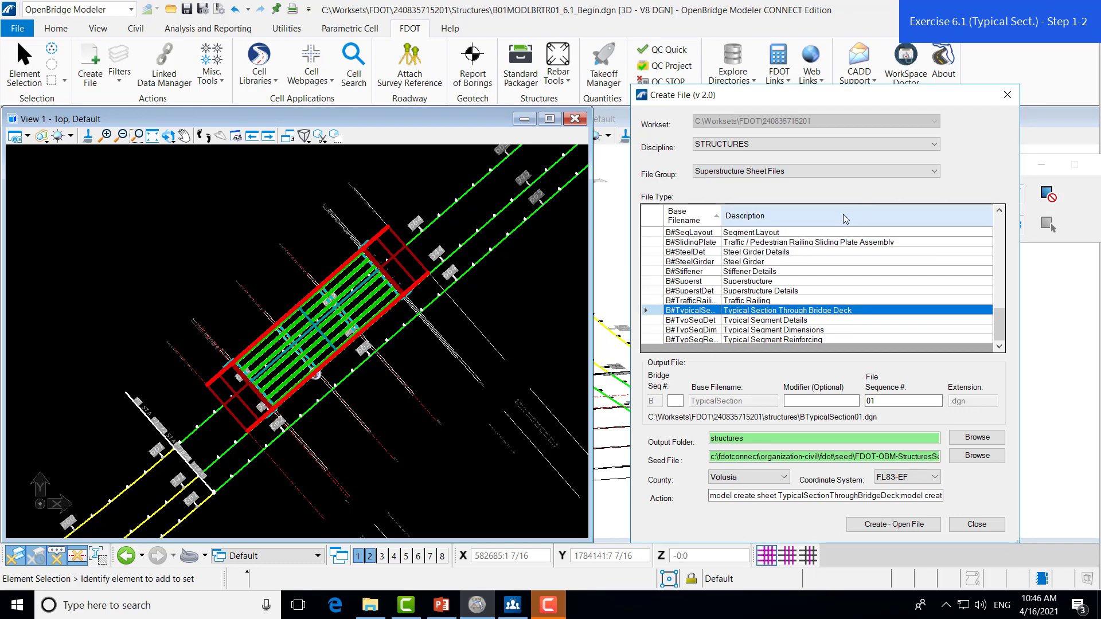
pyautogui.click(742, 172)
pyautogui.click(728, 222)
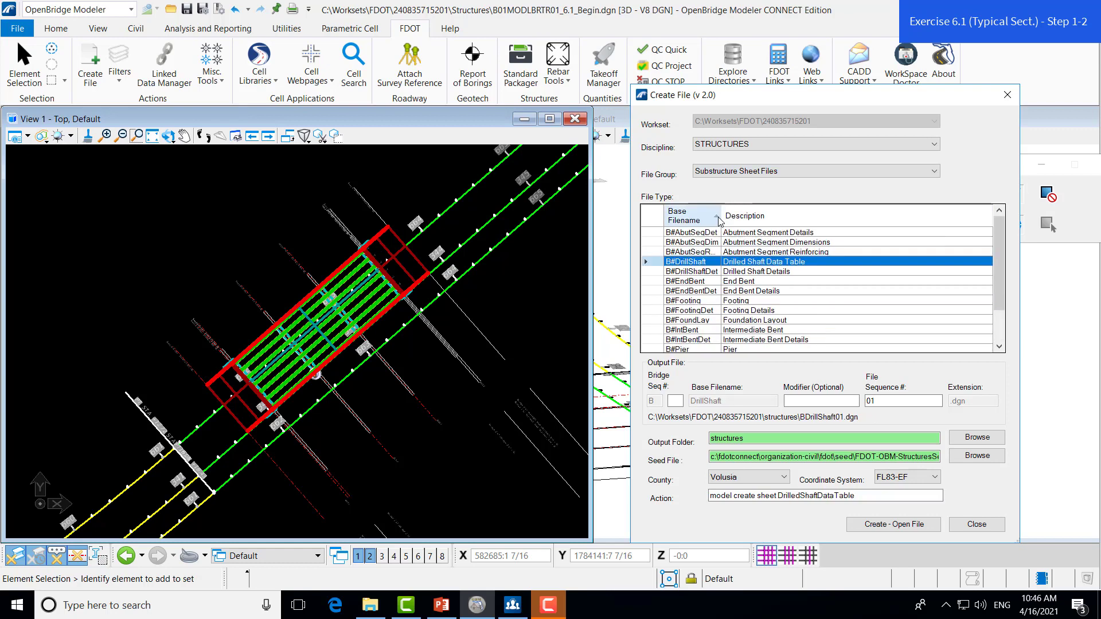
pyautogui.click(731, 172)
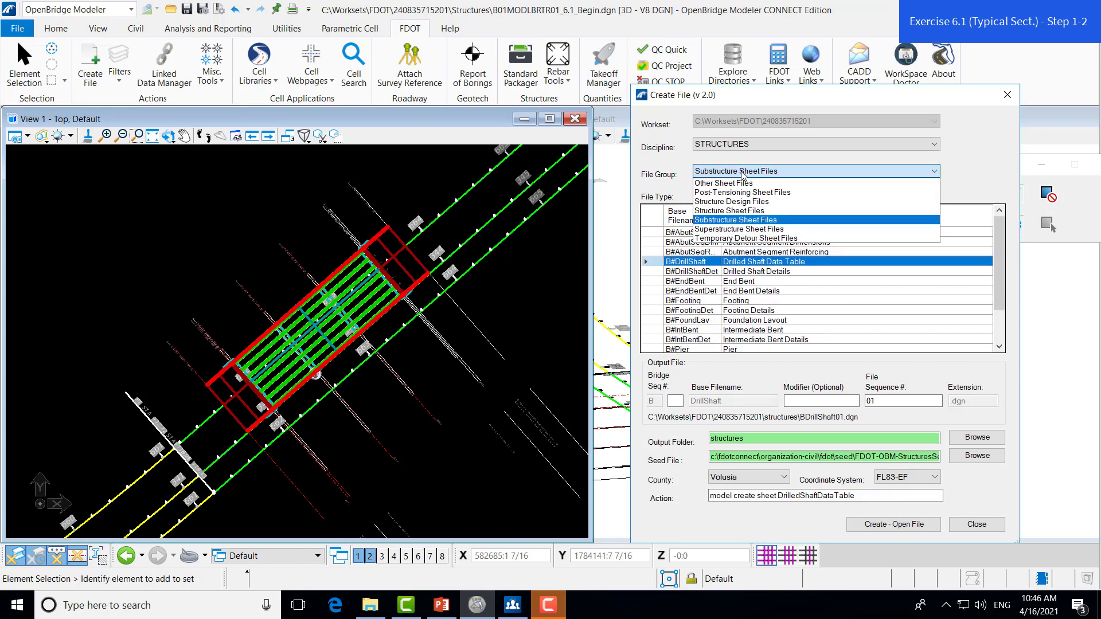
pyautogui.click(720, 230)
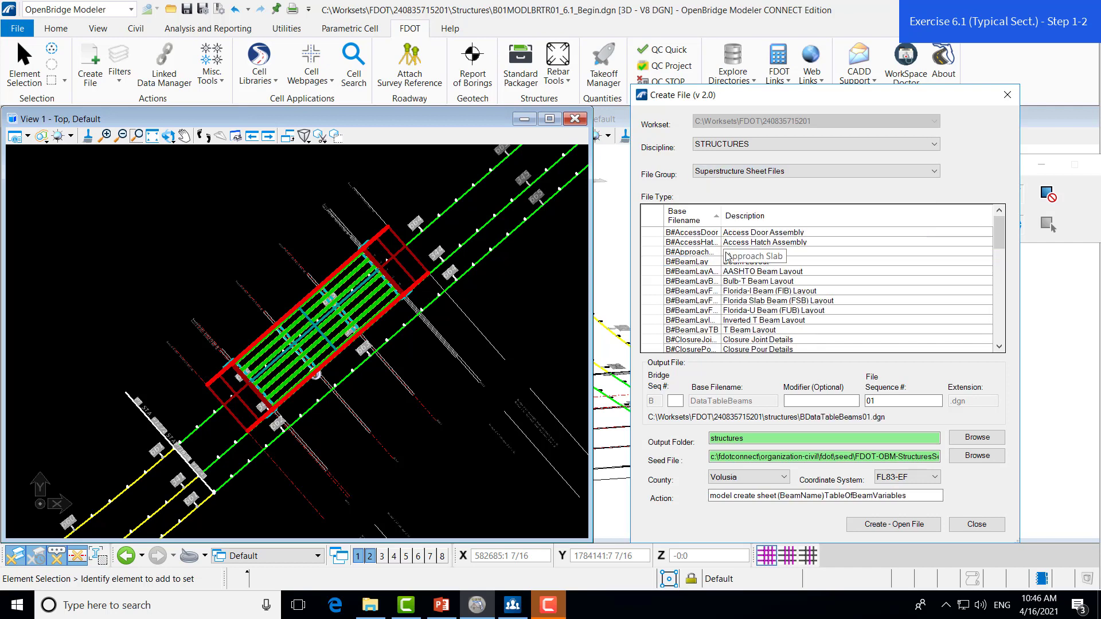
pyautogui.moveTo(998, 245); pyautogui.dragTo(999, 330)
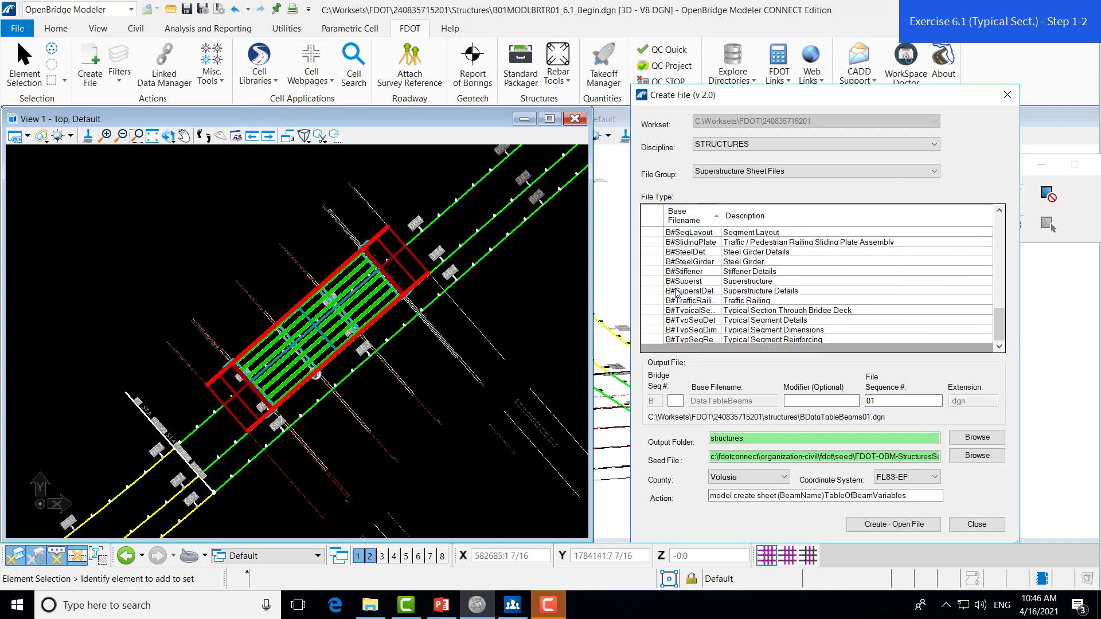
pyautogui.click(688, 313)
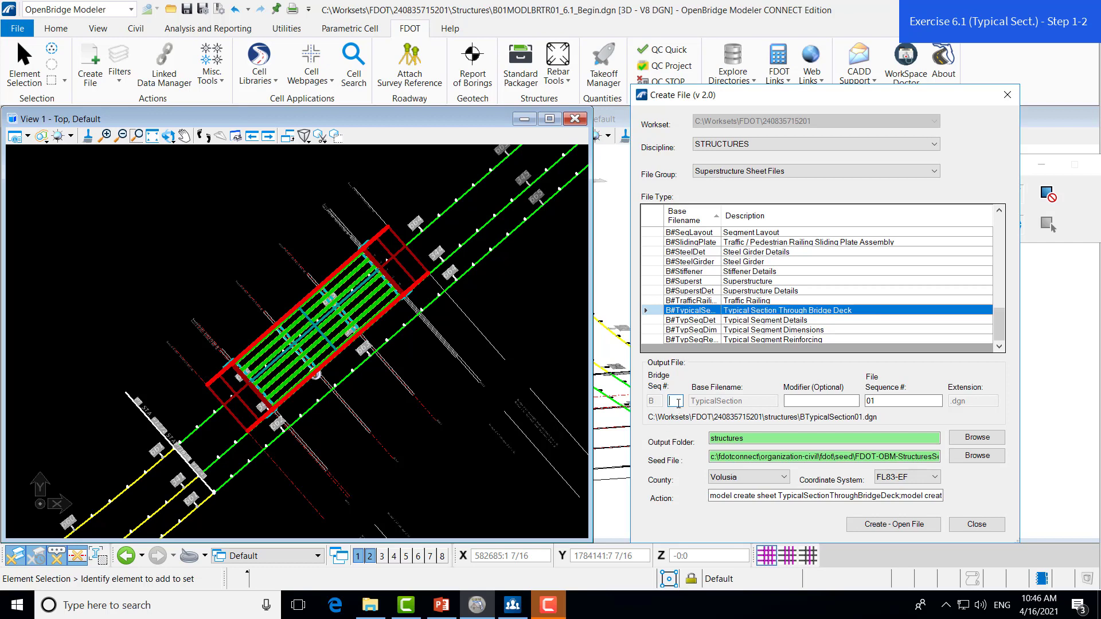
# Set the bridge sequence number to 01, keep file sequence 01, and create the typical section file.
pyautogui.click(676, 402)
pyautogui.write('01')
pyautogui.click(903, 405)
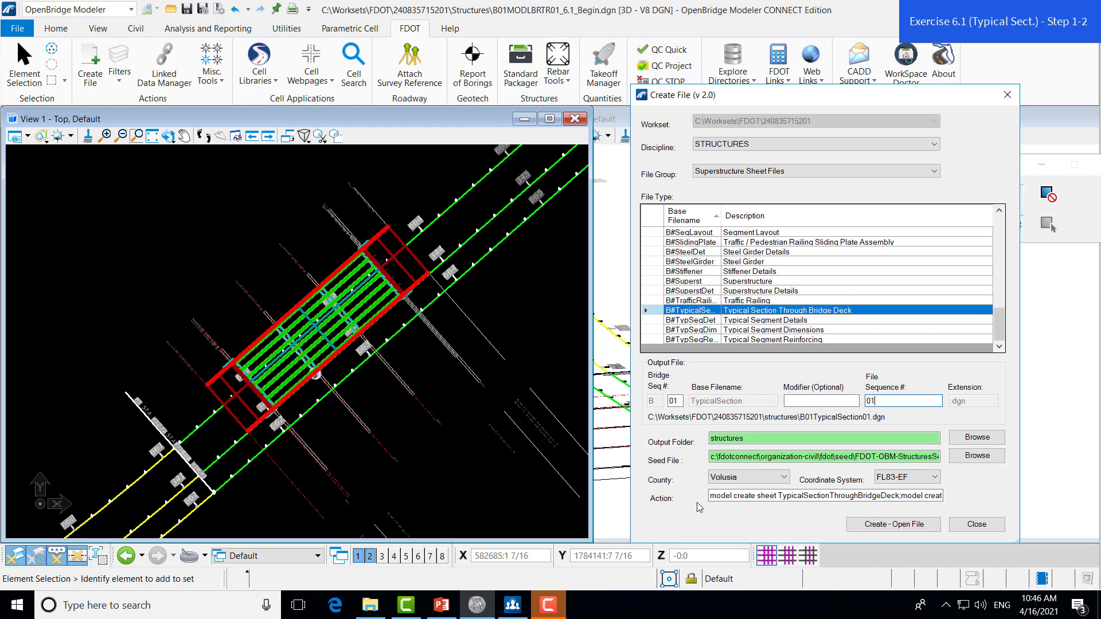
pyautogui.click(895, 522)
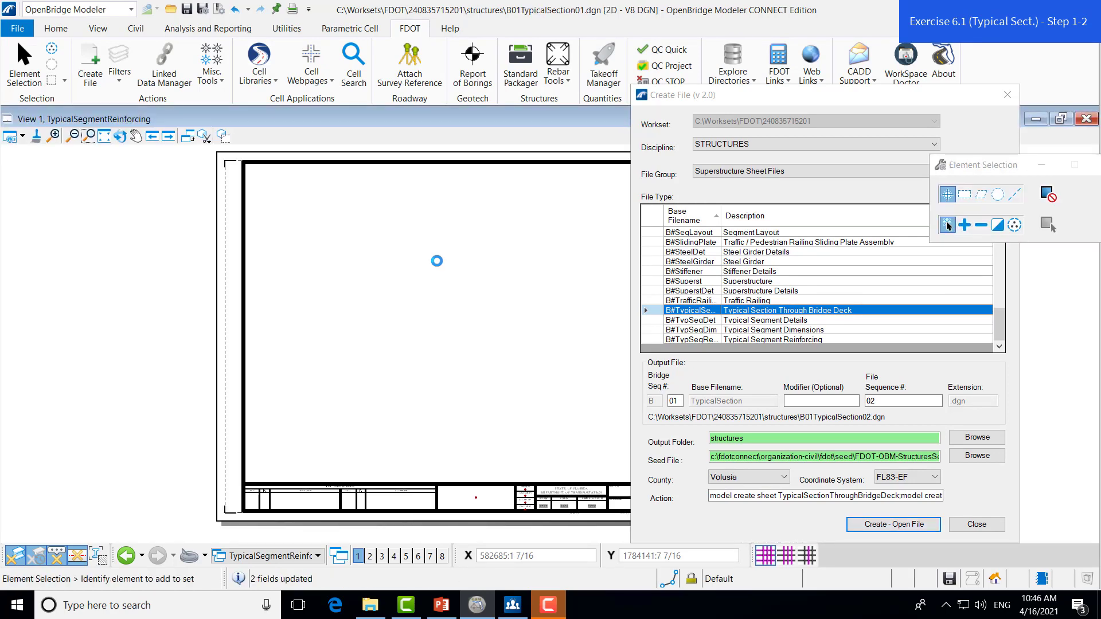
pyautogui.click(976, 524)
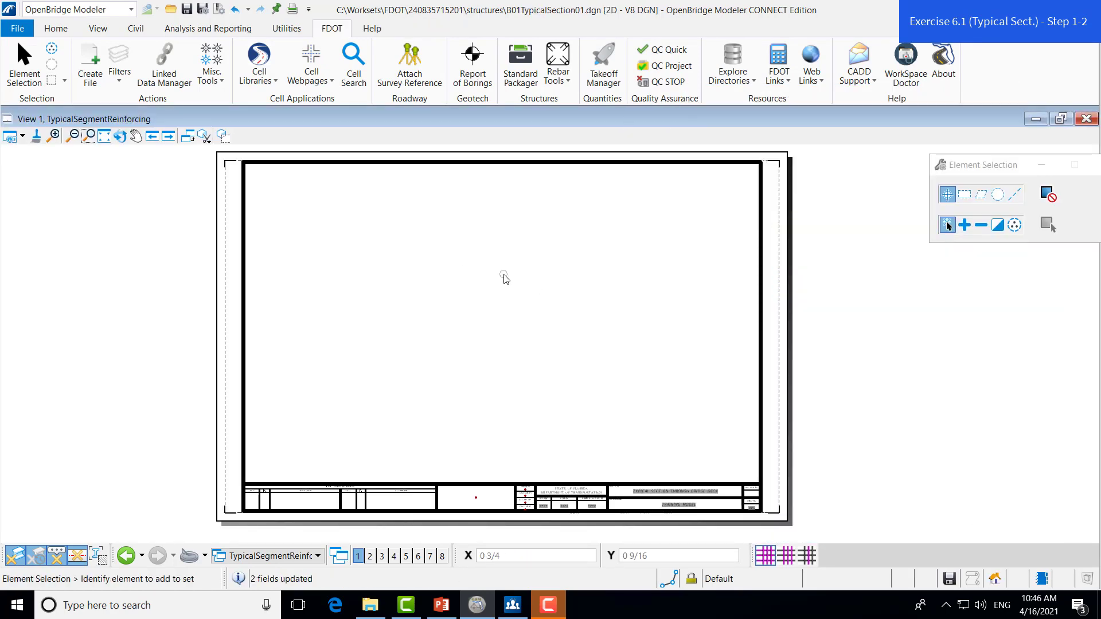
# Reopen B01MODLBRTR01_6.1_Begin.dgn and disable Clip in the drawings' dynamic view settings.
pyautogui.click(17, 28)
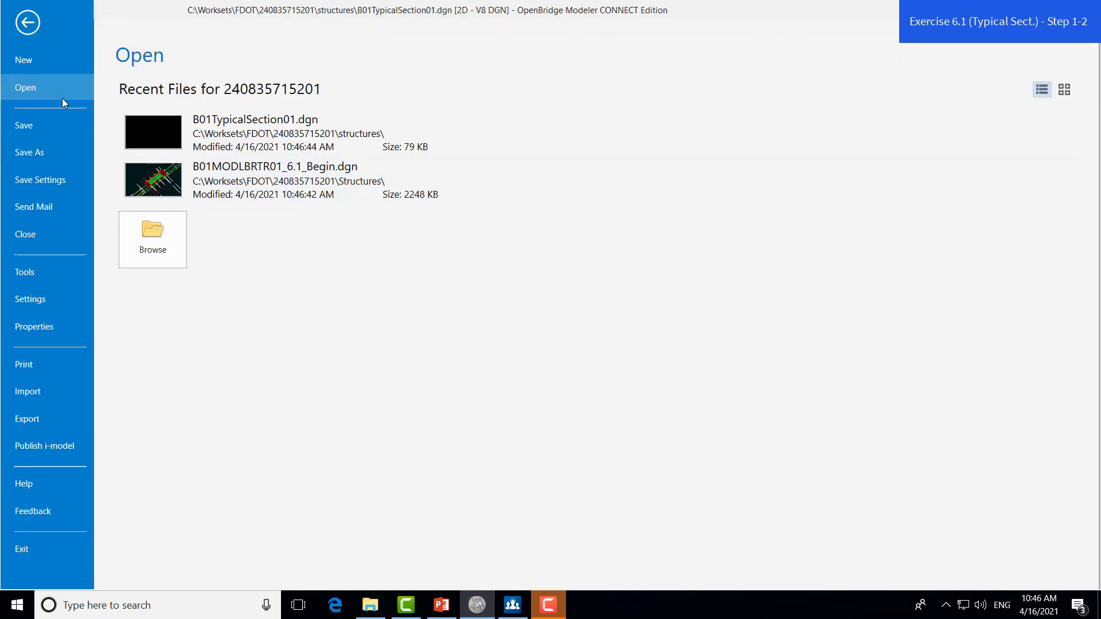
pyautogui.click(156, 187)
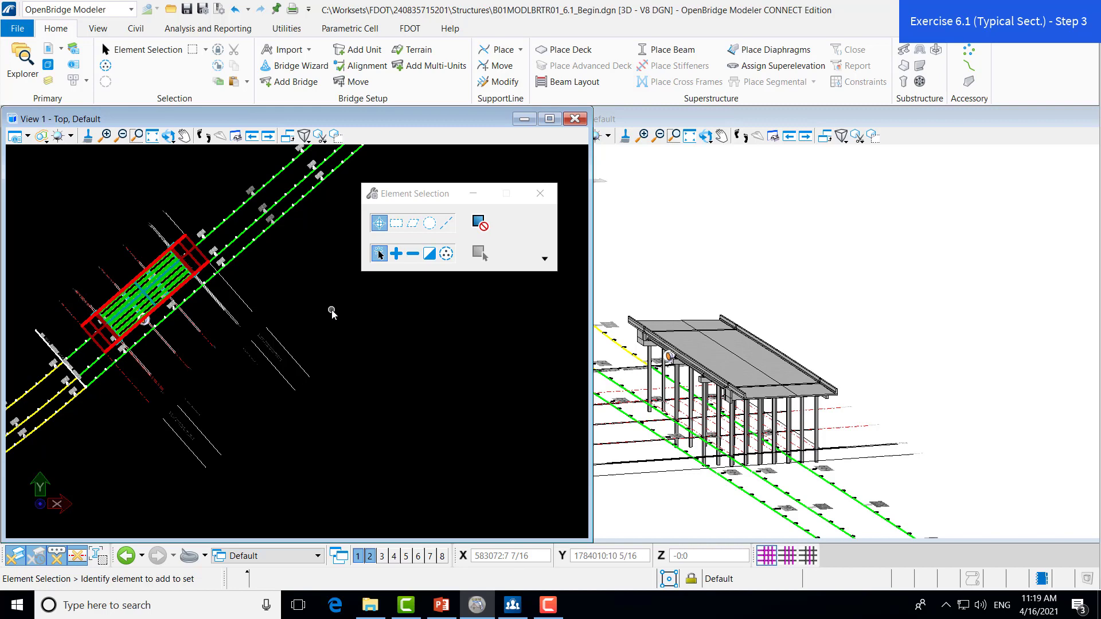
pyautogui.click(214, 31)
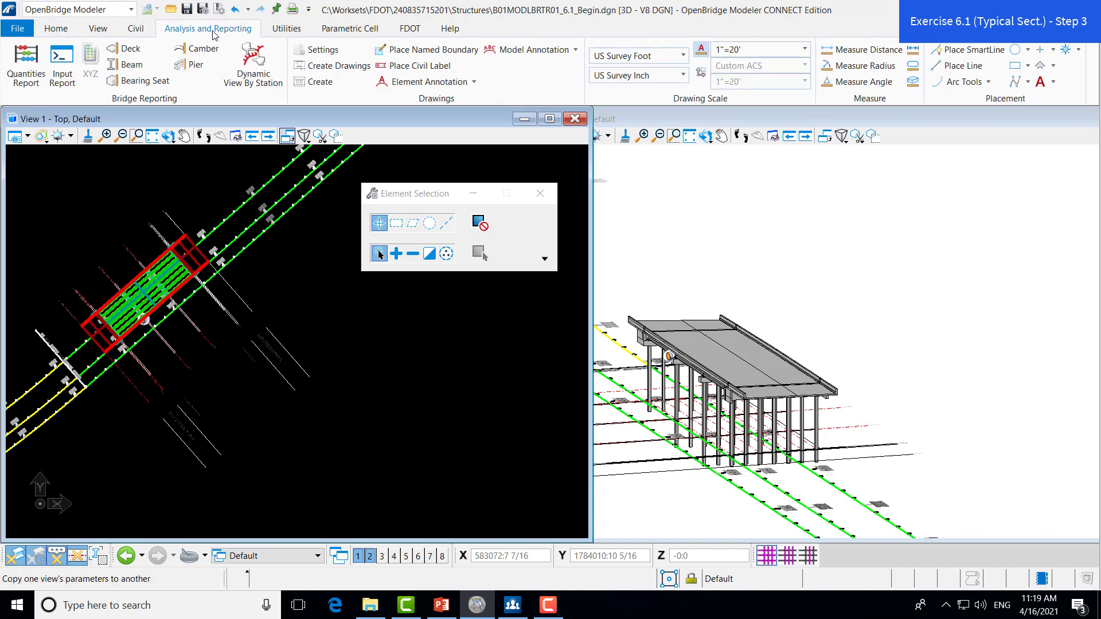
pyautogui.click(305, 51)
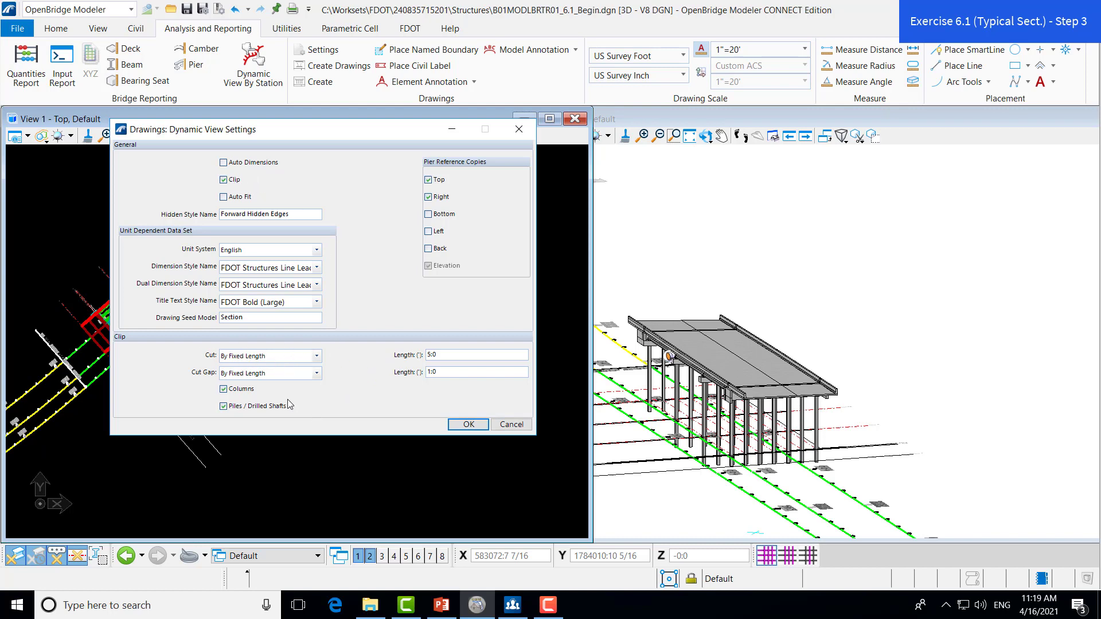
pyautogui.click(223, 180)
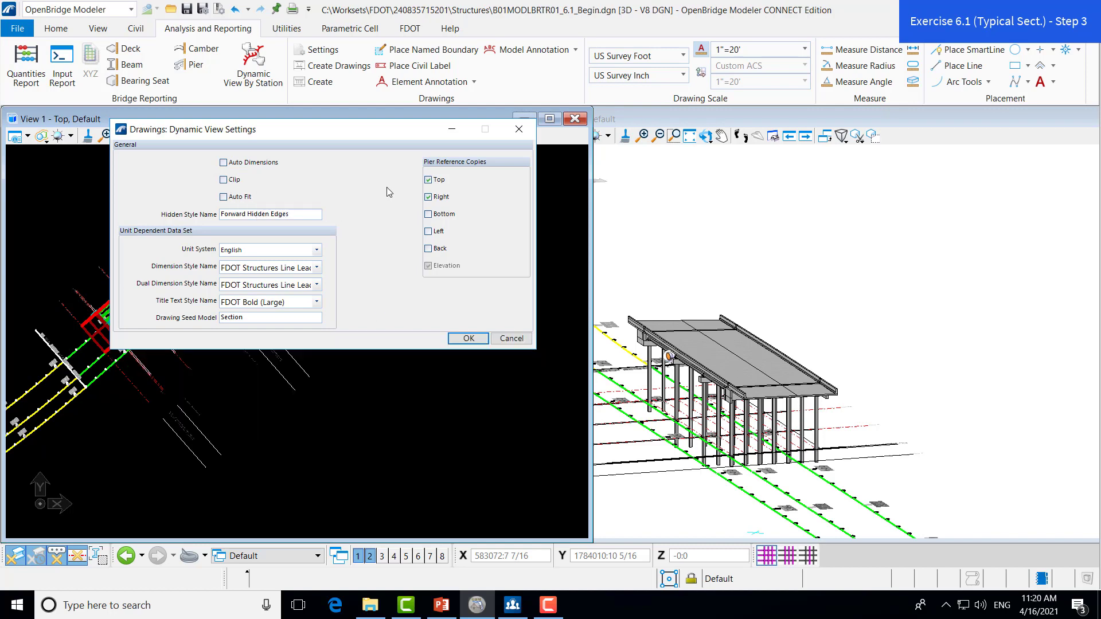
pyautogui.click(468, 339)
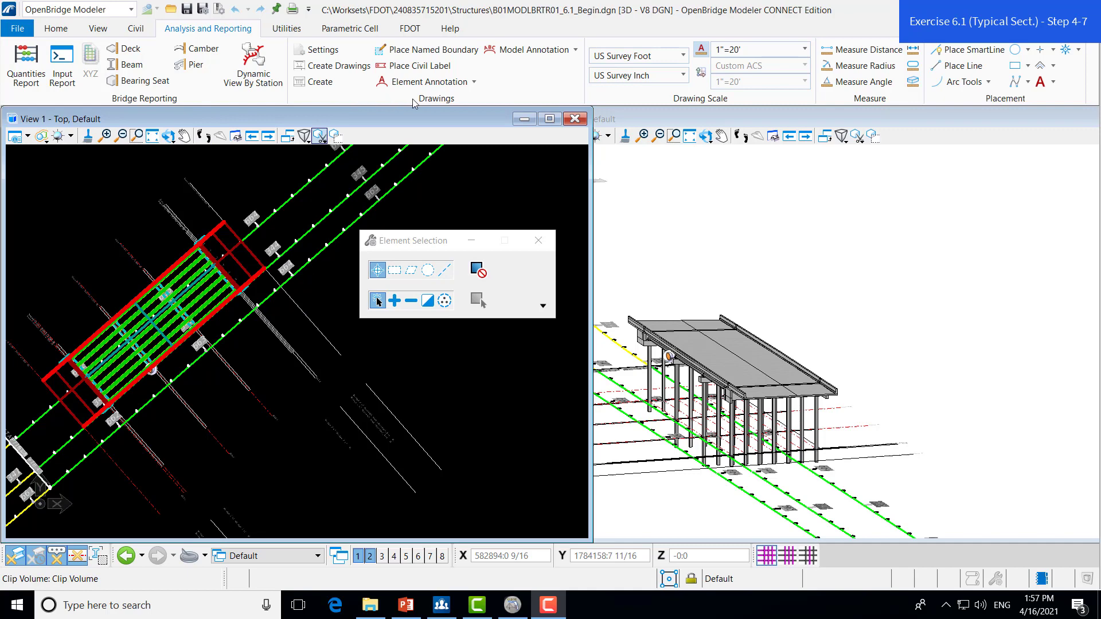
# Create a section cut across the bridge deck at about station 662+24.7475, with the station unlocked and profile deviation off.
pyautogui.click(311, 84)
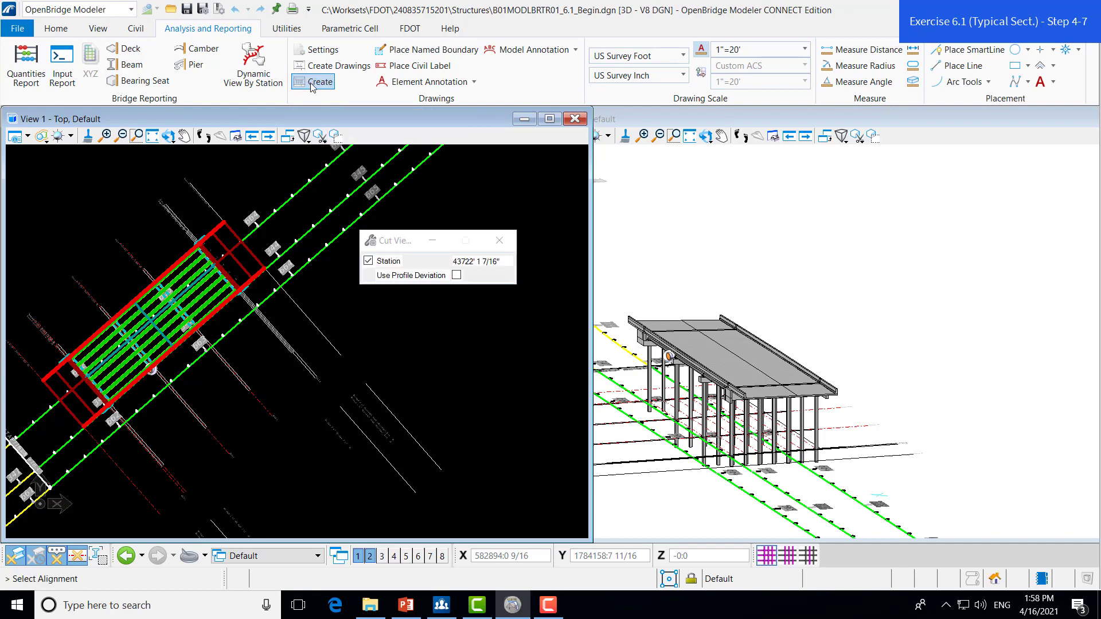
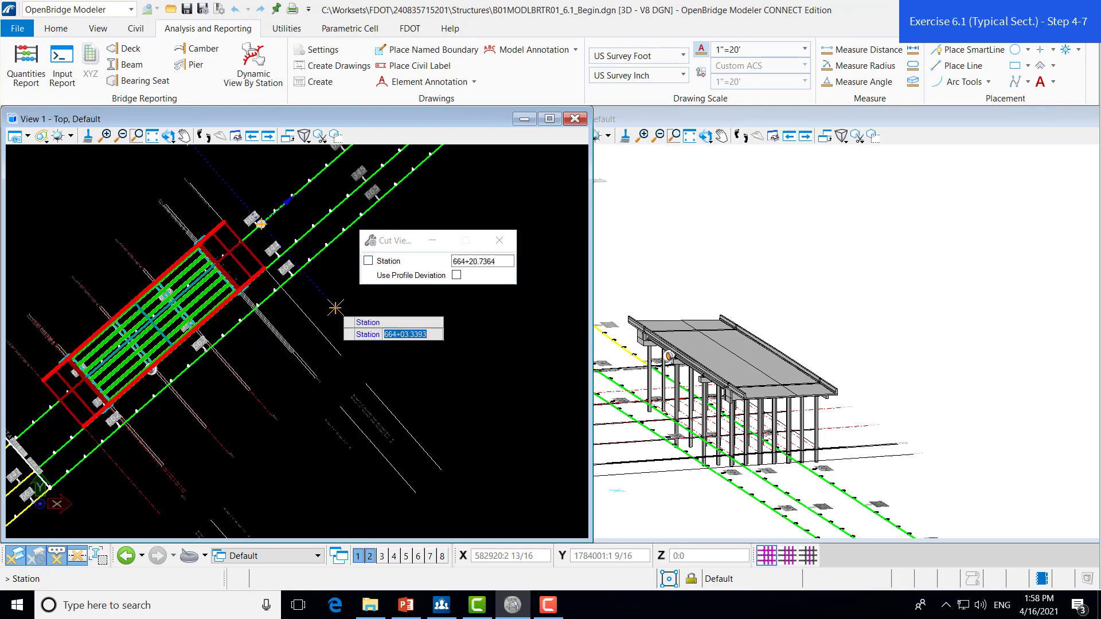
pyautogui.click(368, 261)
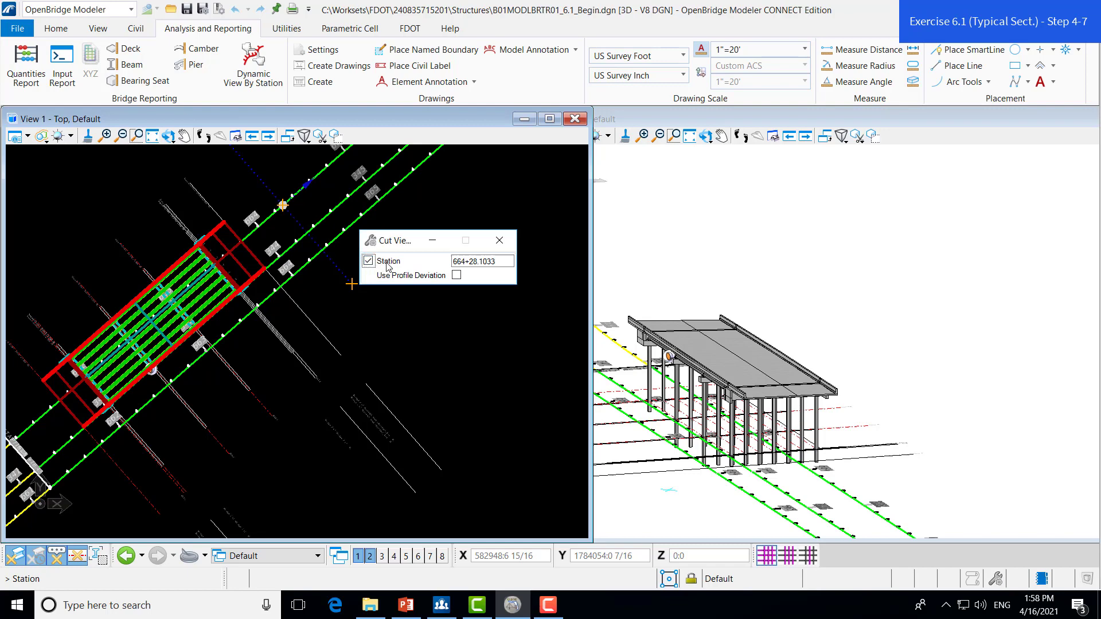
pyautogui.click(462, 261)
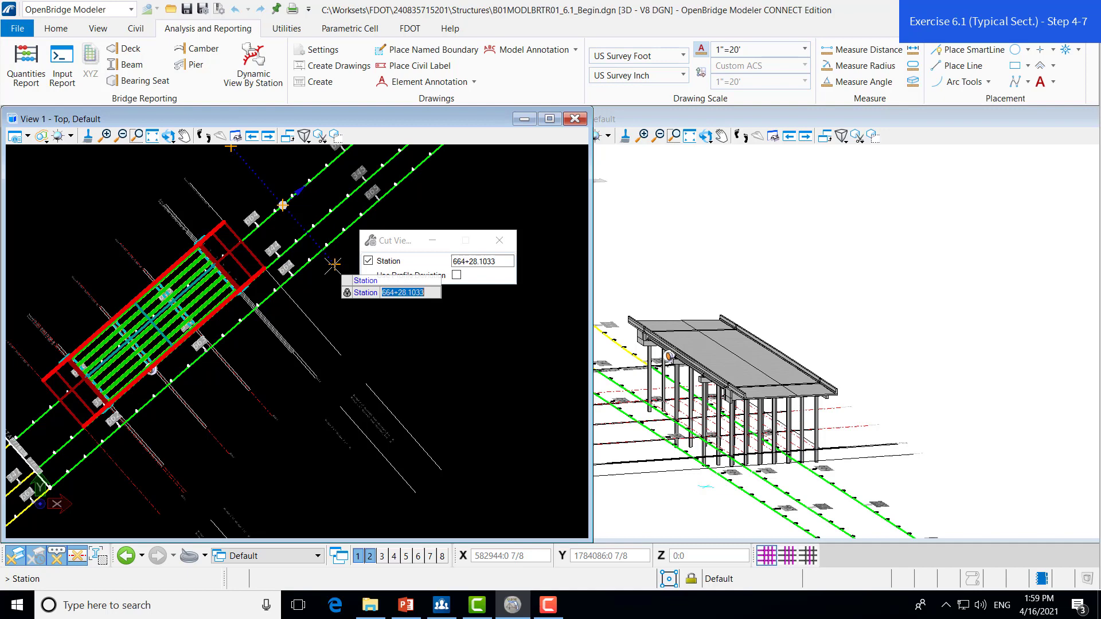
pyautogui.click(368, 261)
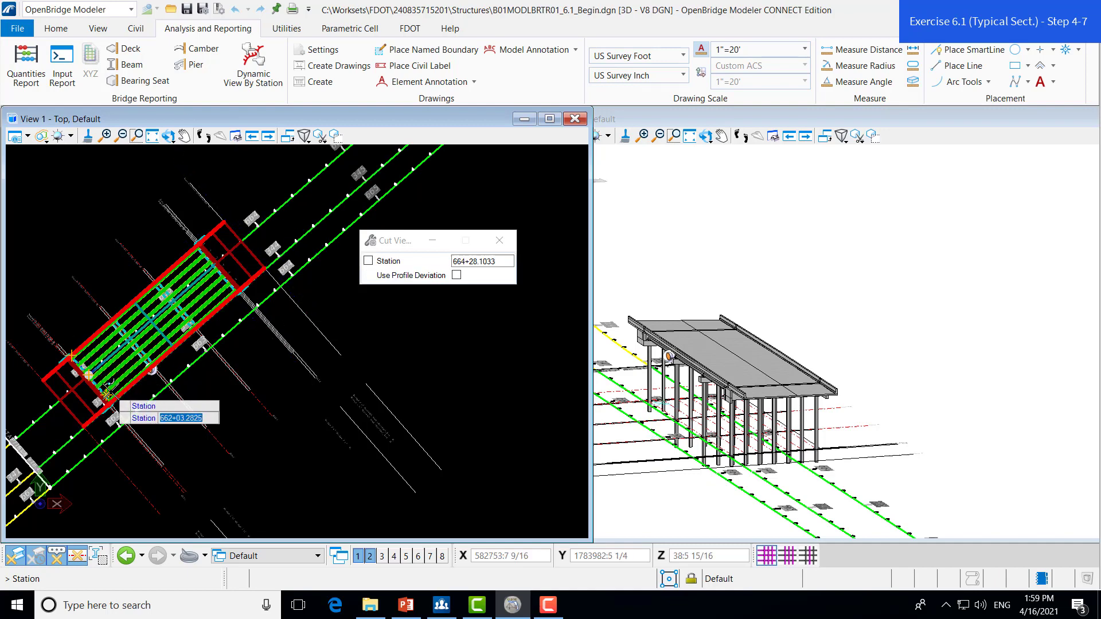
pyautogui.scroll(2, 110, 389)
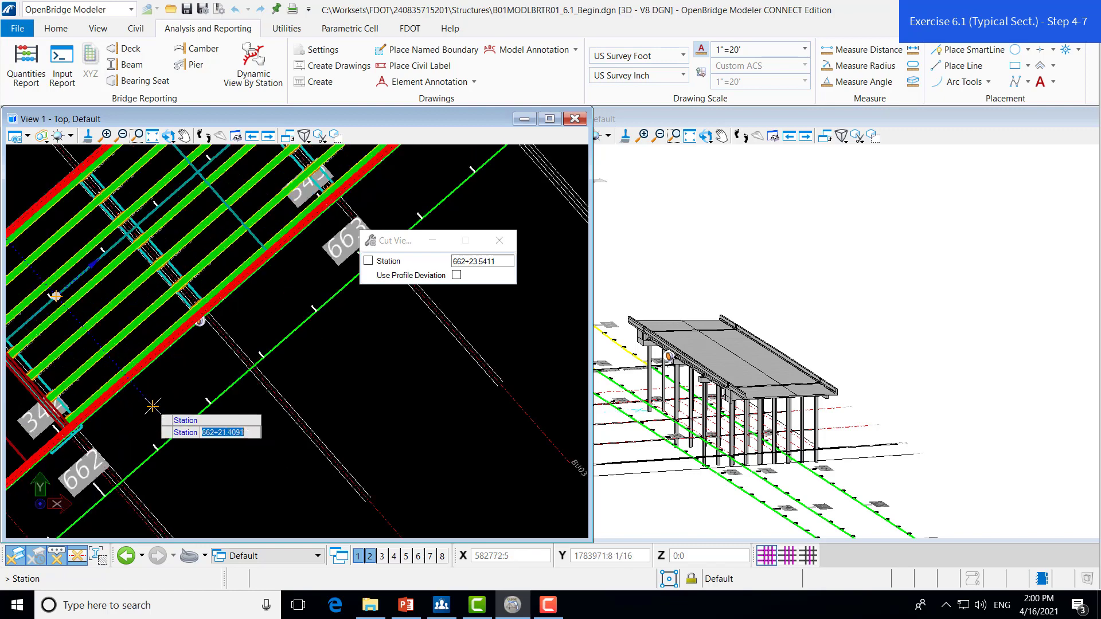
pyautogui.scroll(2, 152, 406)
pyautogui.scroll(-3, 172, 413)
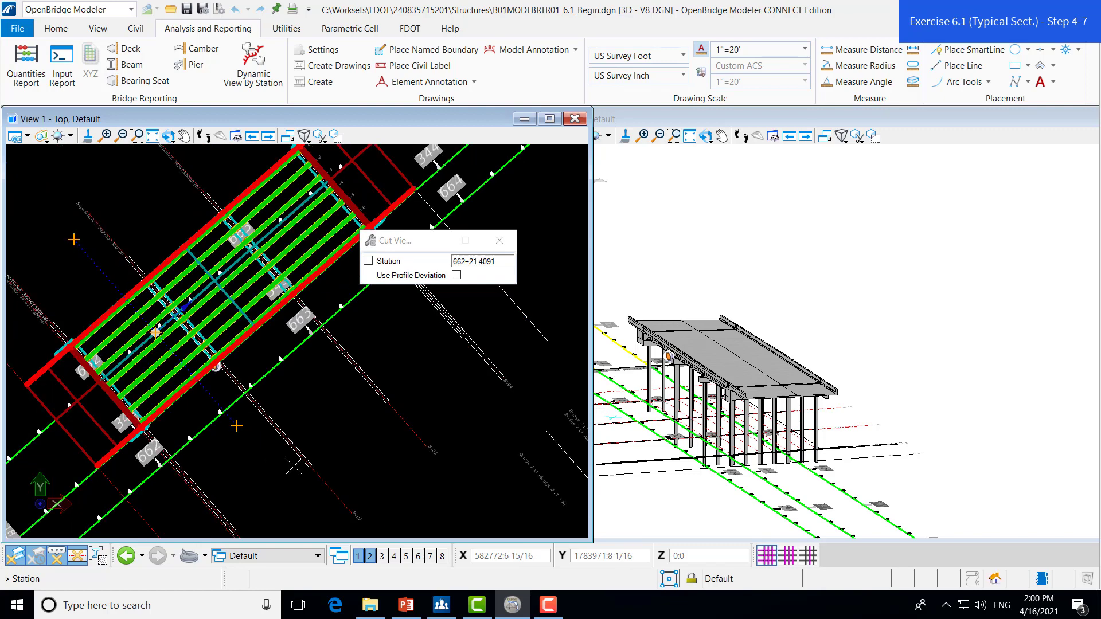
pyautogui.scroll(2, 220, 416)
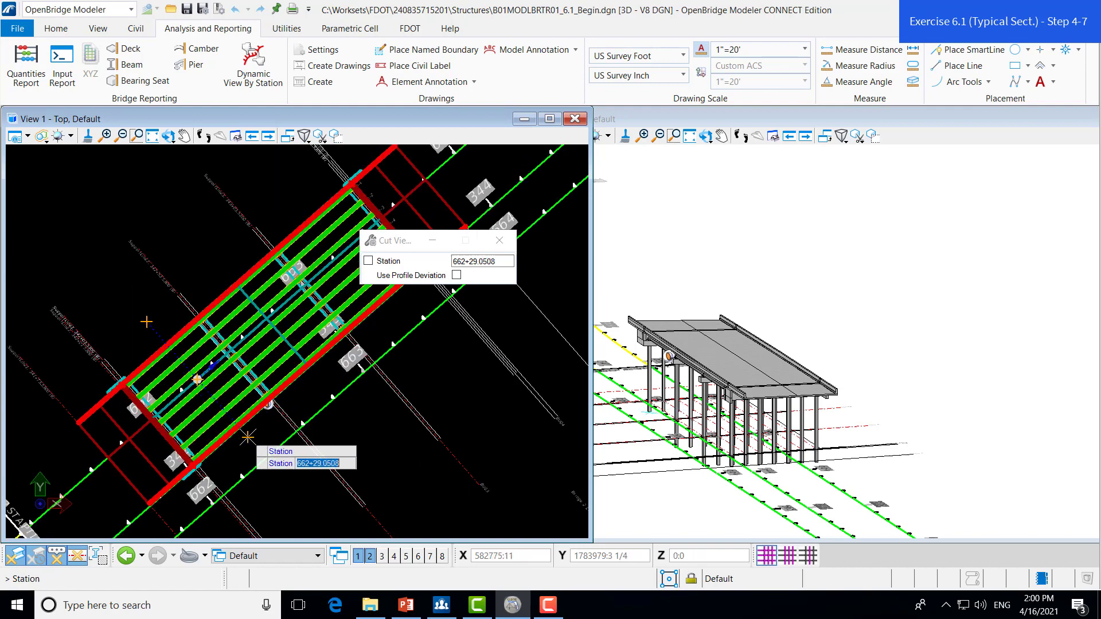
pyautogui.scroll(2, 242, 440)
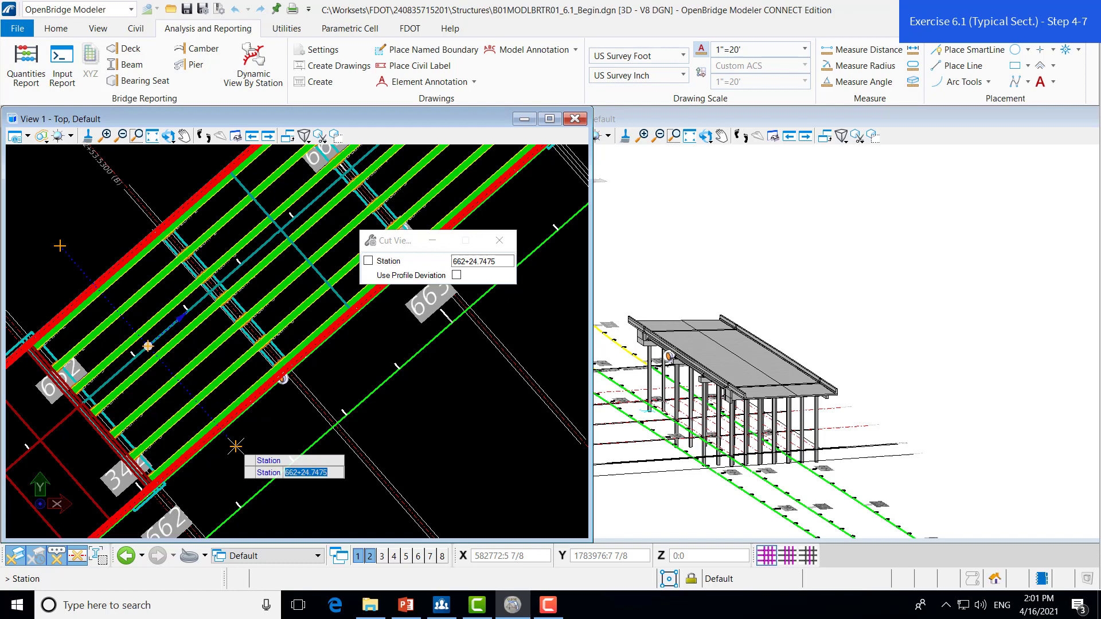
pyautogui.click(236, 446)
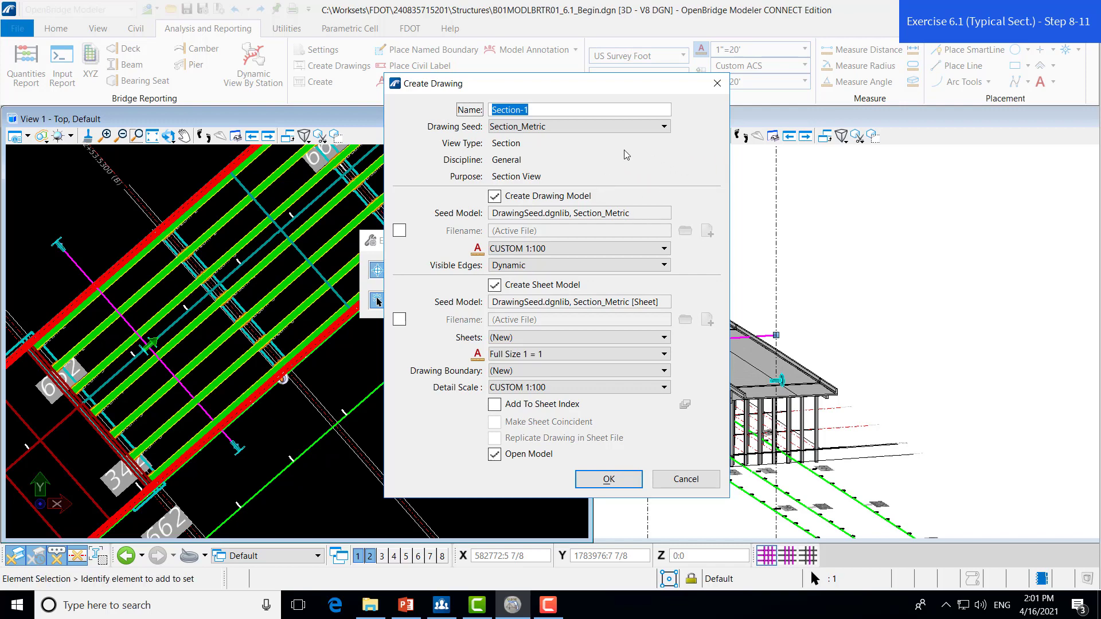
# Use the _FDOT_Section drawing seed and direct both the drawing model and sheet model to B01TypicalSection01.dgn.
pyautogui.click(530, 129)
pyautogui.scroll(2, 533, 162)
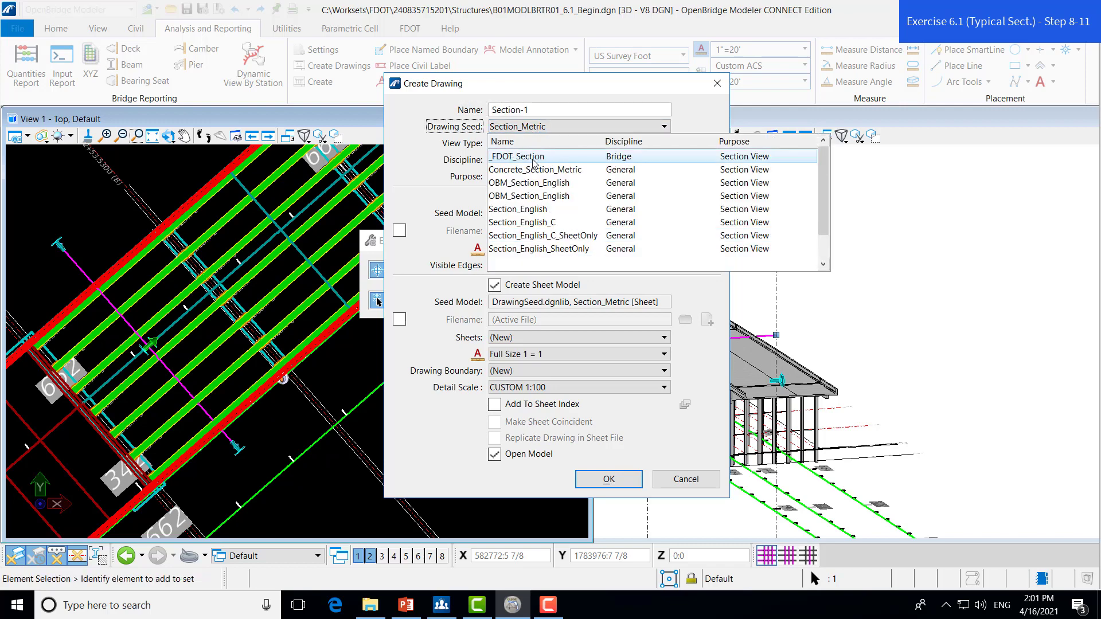
pyautogui.click(533, 158)
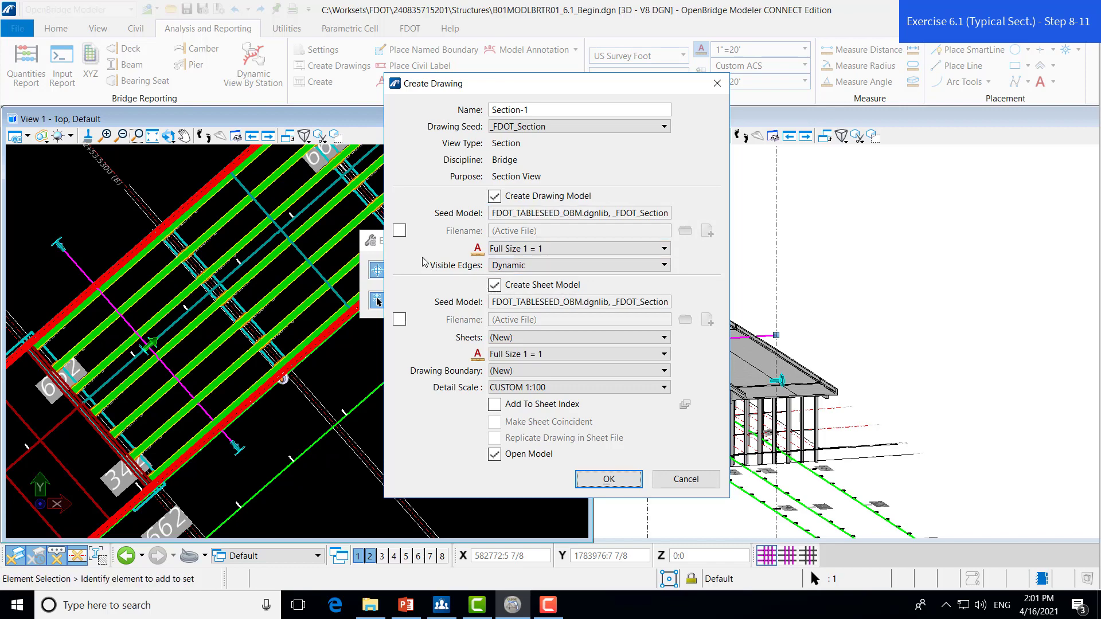
pyautogui.click(399, 231)
pyautogui.click(399, 319)
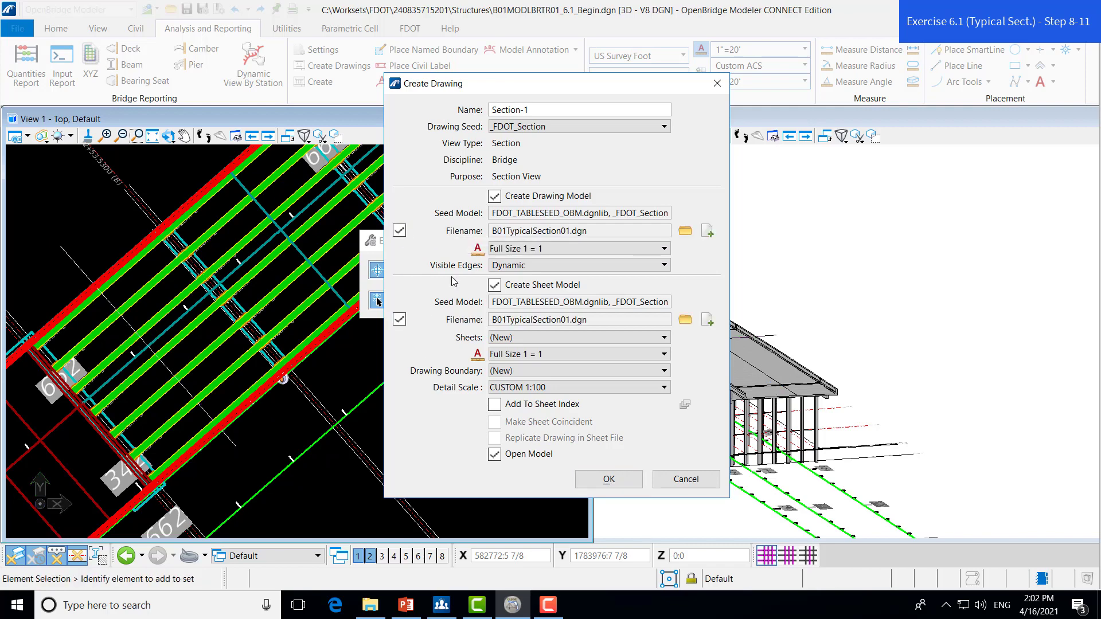
# Choose B01TypicalSection01 in the Structures folder as the destination file for both the drawing model and the sheet model.
pyautogui.click(686, 232)
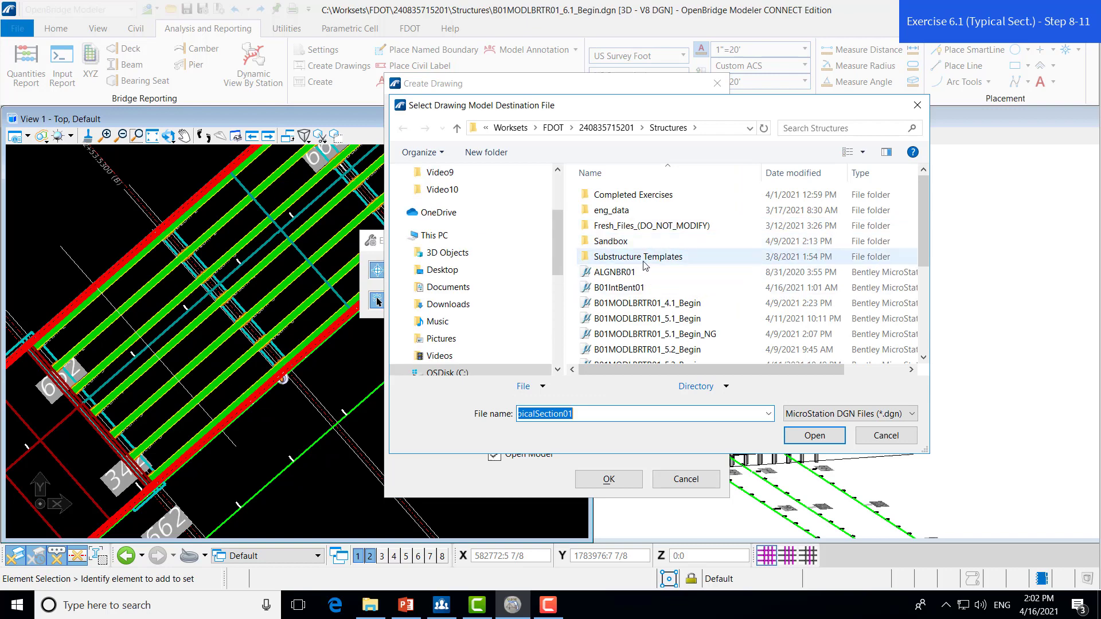
pyautogui.scroll(-4, 645, 265)
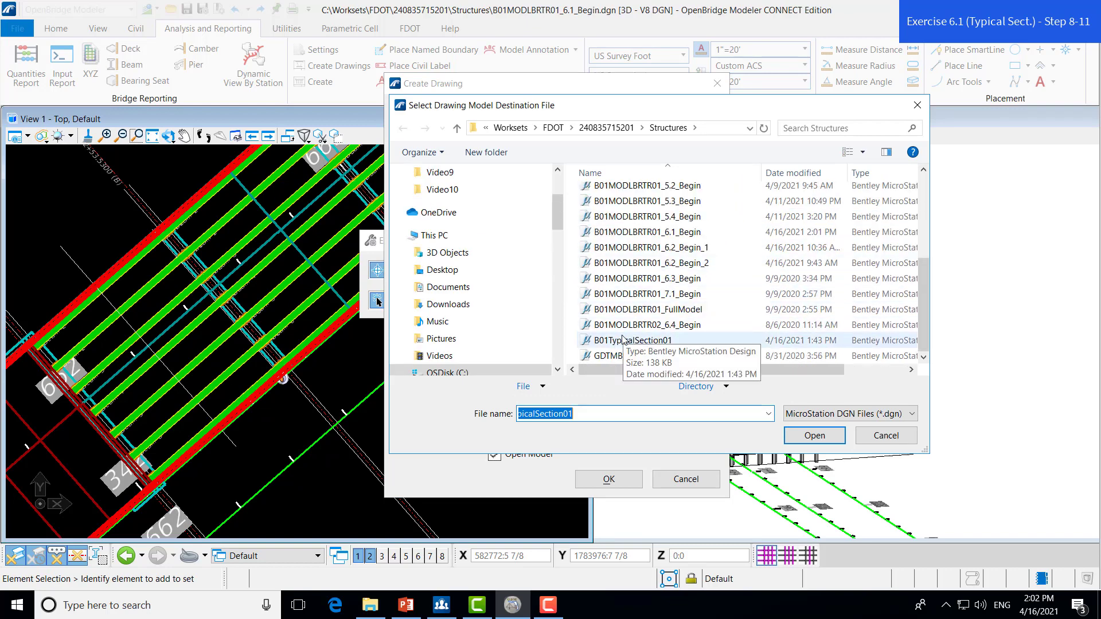
pyautogui.click(622, 343)
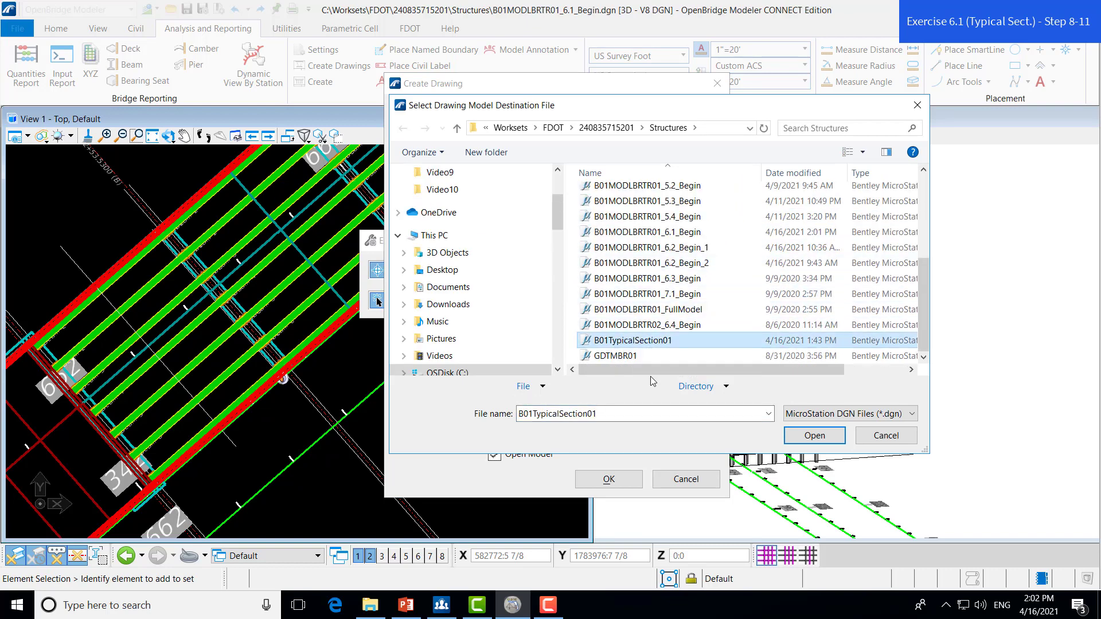
pyautogui.click(815, 438)
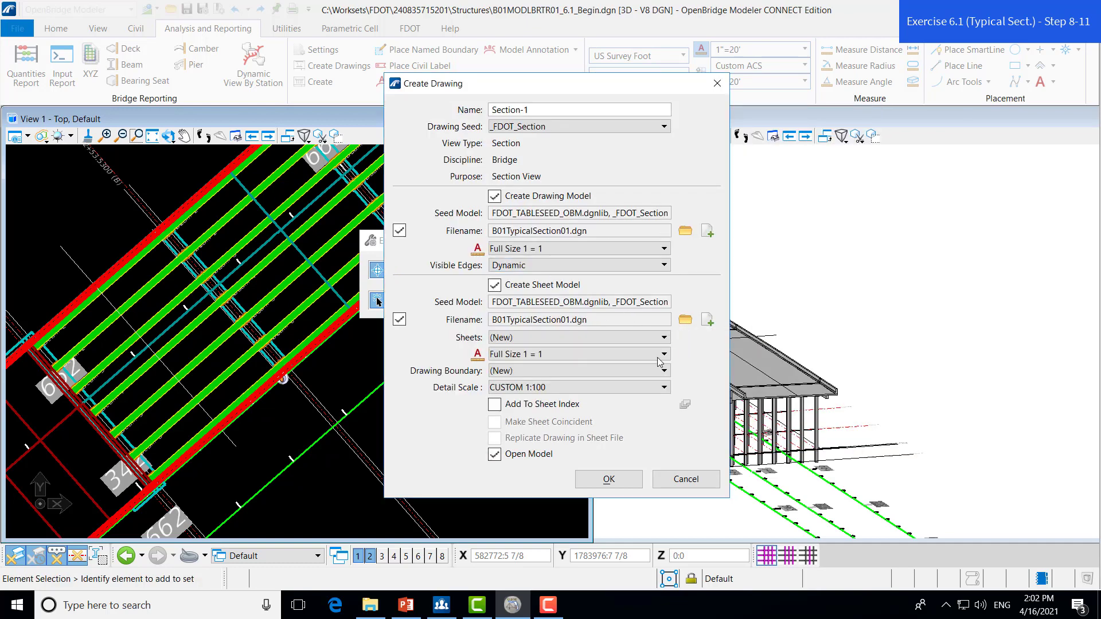
pyautogui.click(685, 320)
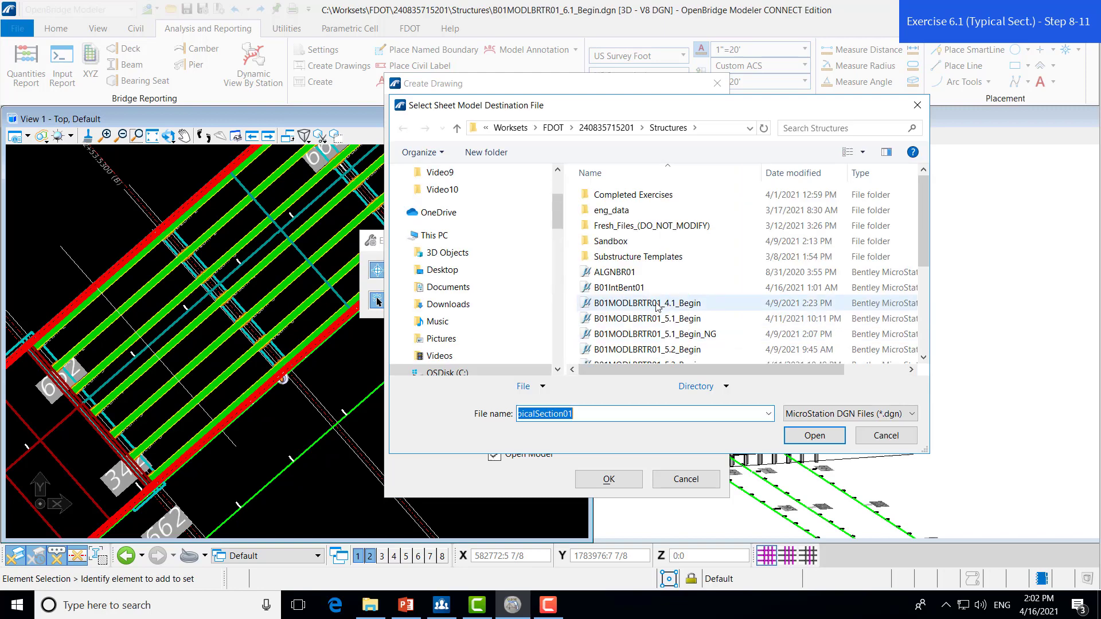
pyautogui.scroll(-1, 658, 304)
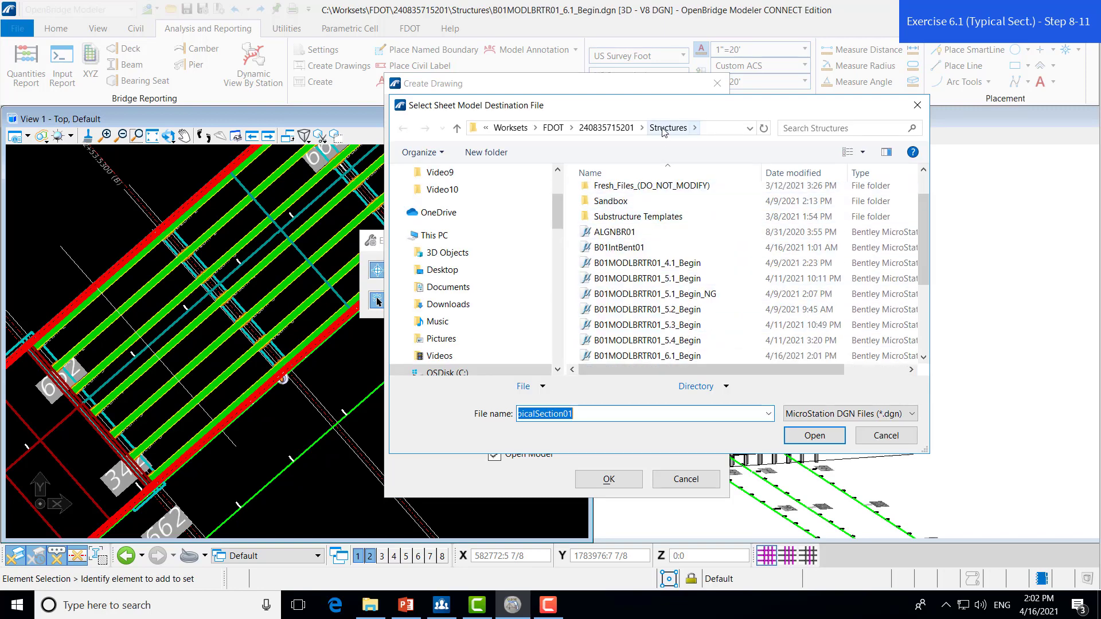
pyautogui.scroll(-3, 627, 340)
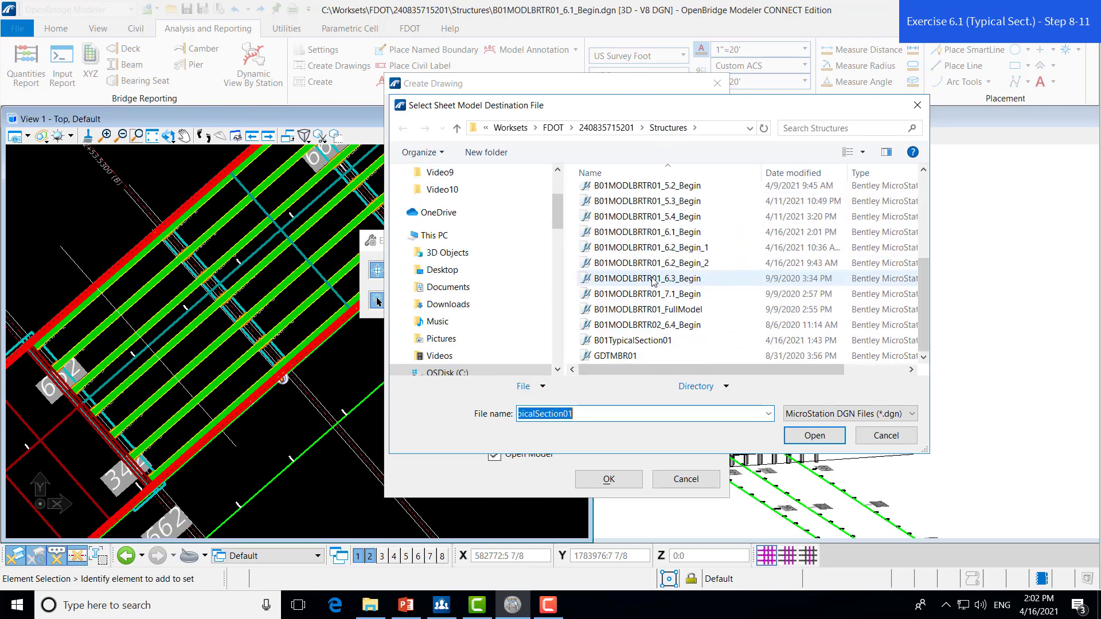
pyautogui.click(626, 342)
pyautogui.click(810, 436)
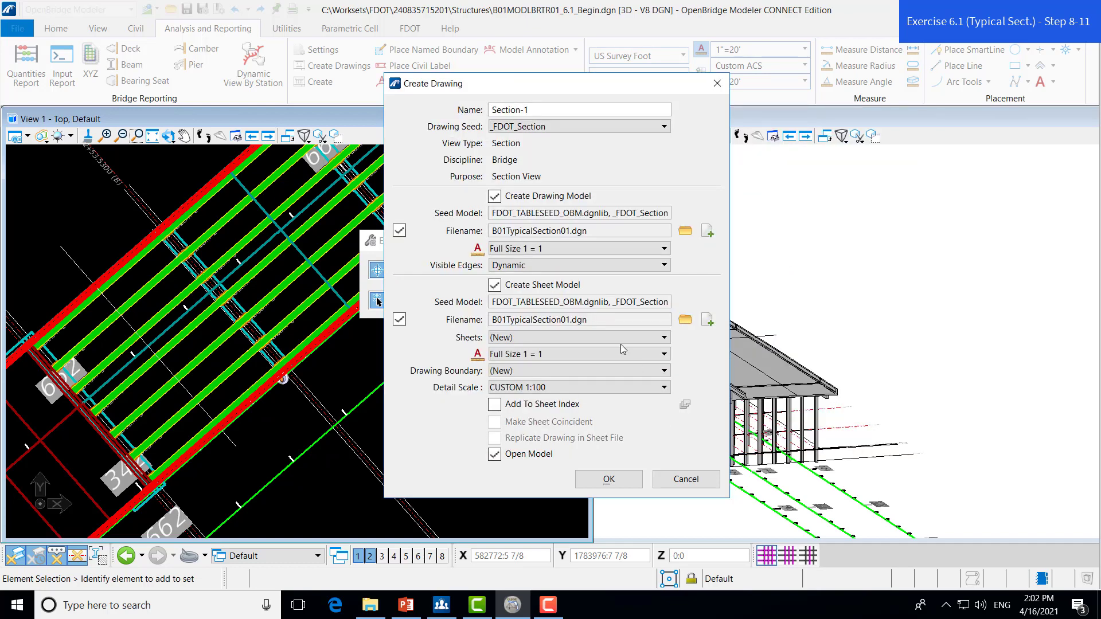
# Set the drawing annotation scale, sheet annotation scale and detail scale to 1/4"=1'-0".
pyautogui.click(509, 250)
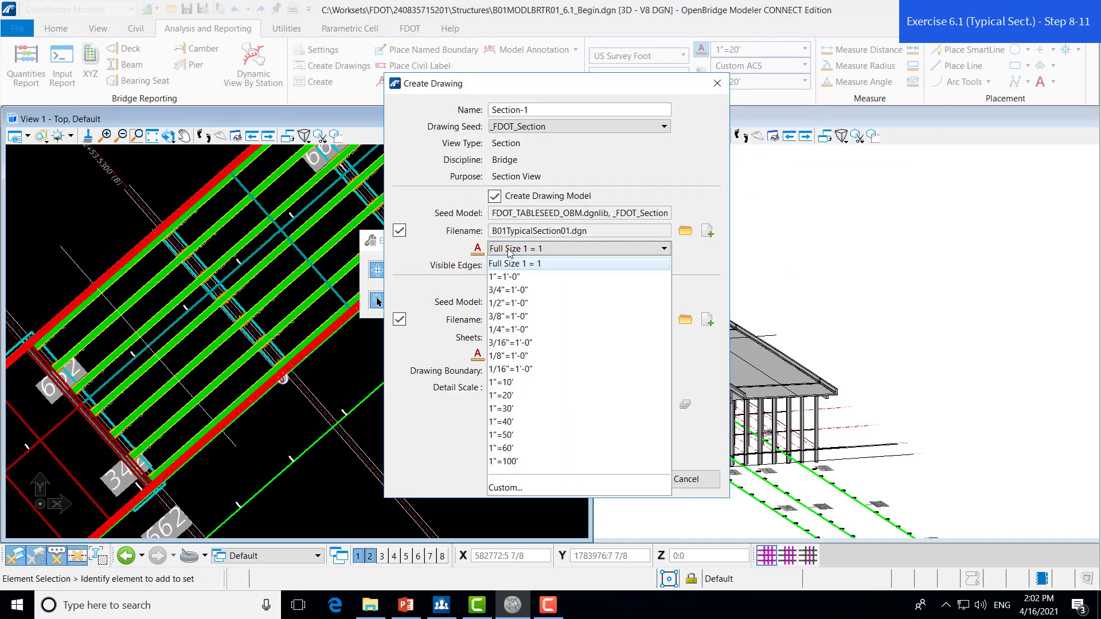
pyautogui.click(510, 330)
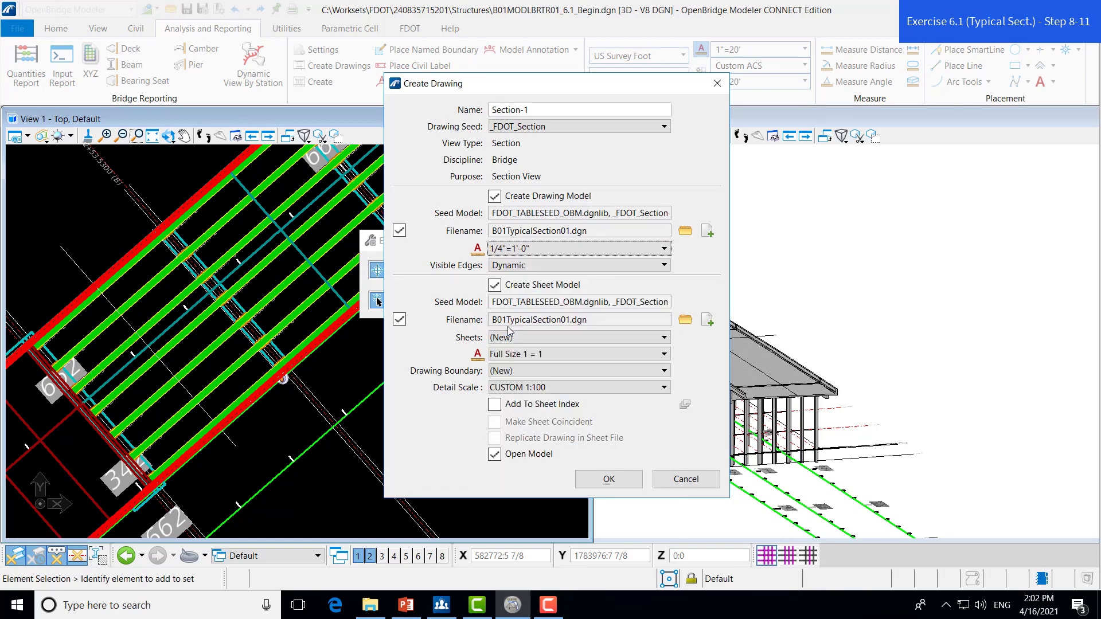
pyautogui.click(513, 354)
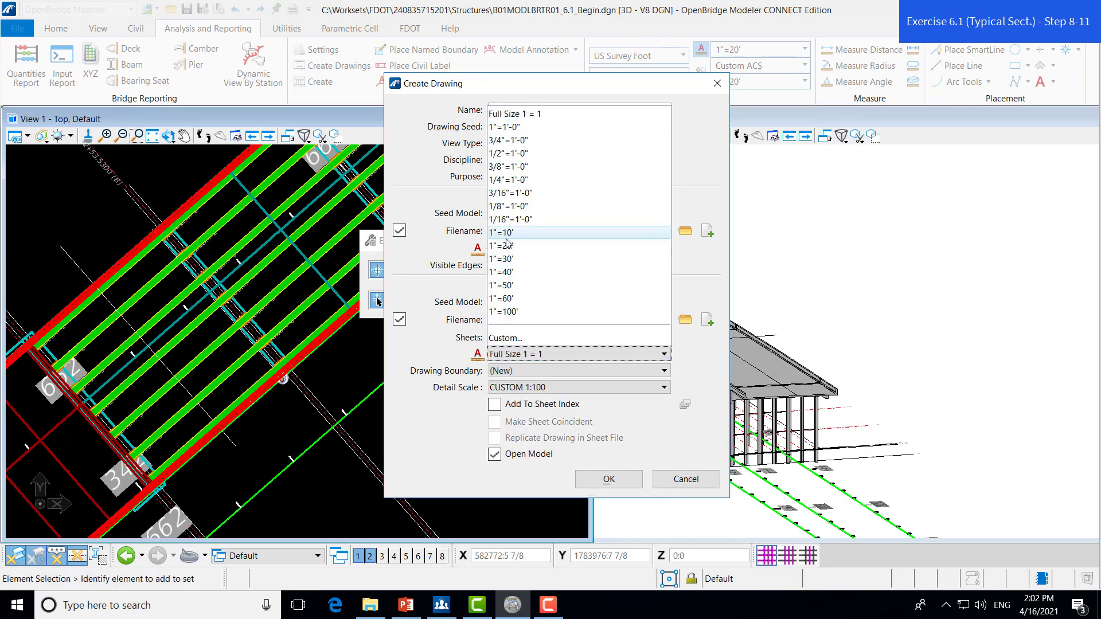
pyautogui.click(507, 179)
pyautogui.click(511, 388)
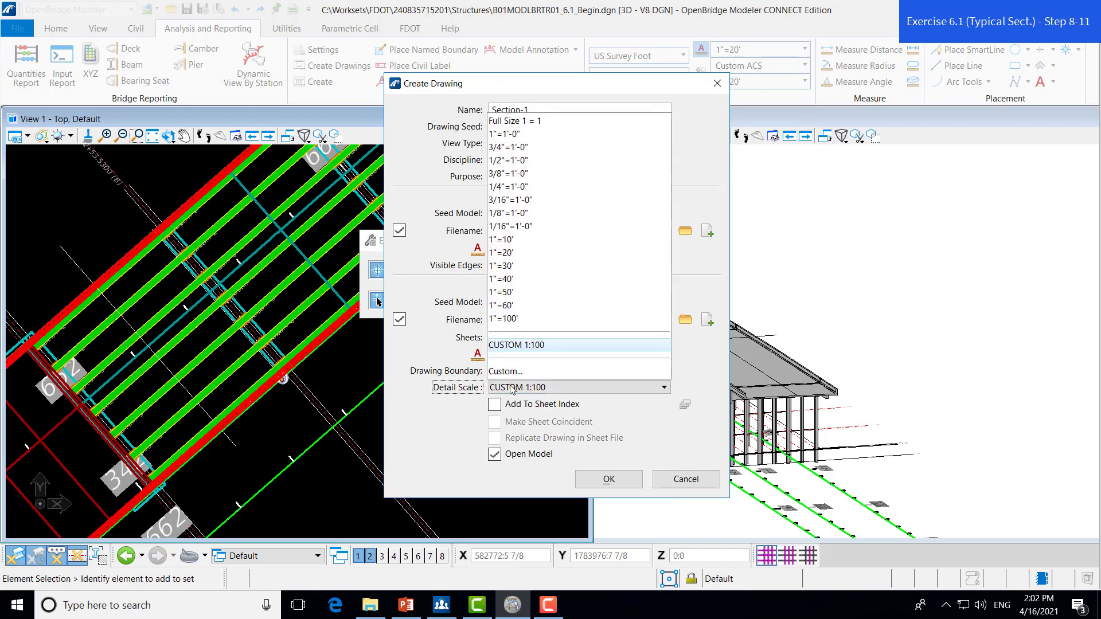
pyautogui.click(513, 186)
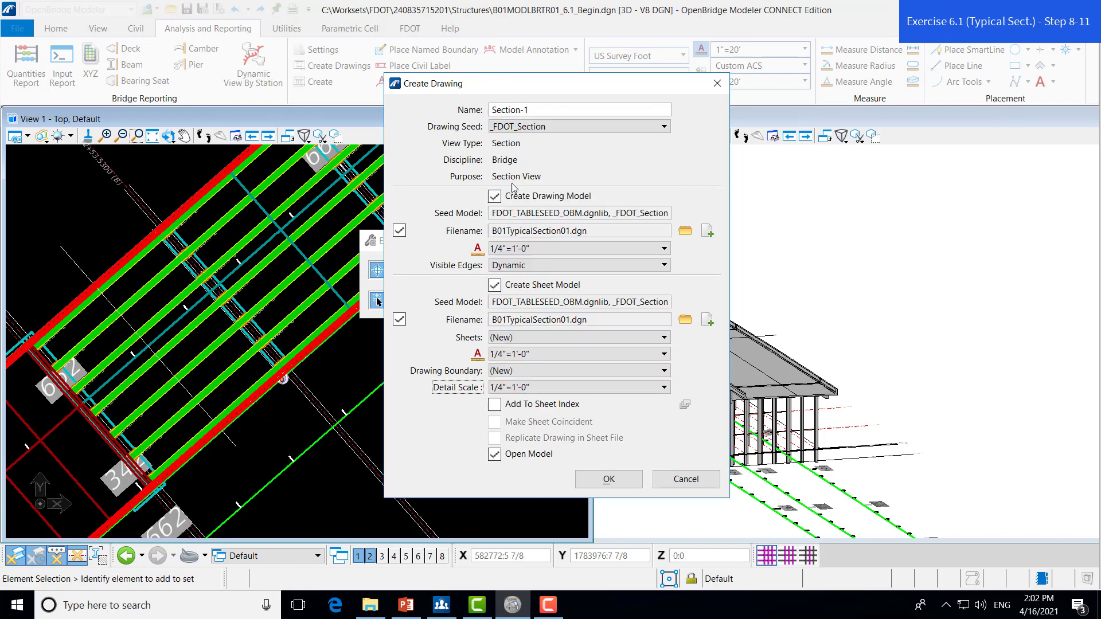
# Name the drawing Typical Section and create its drawing and sheet models.
pyautogui.click(537, 111)
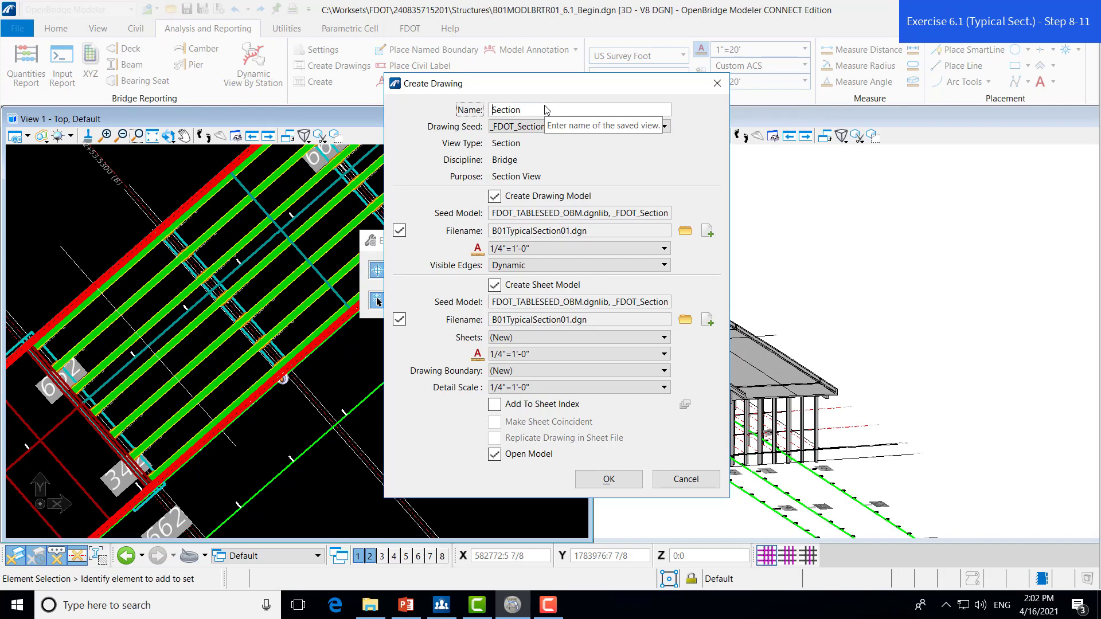
pyautogui.write('Typical')
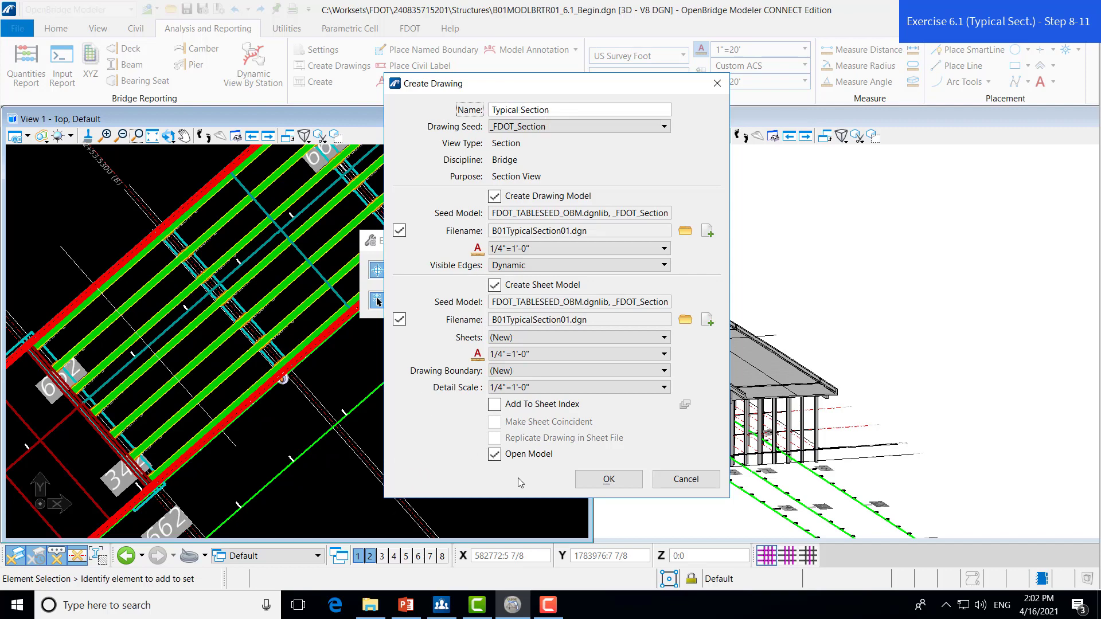
pyautogui.click(609, 479)
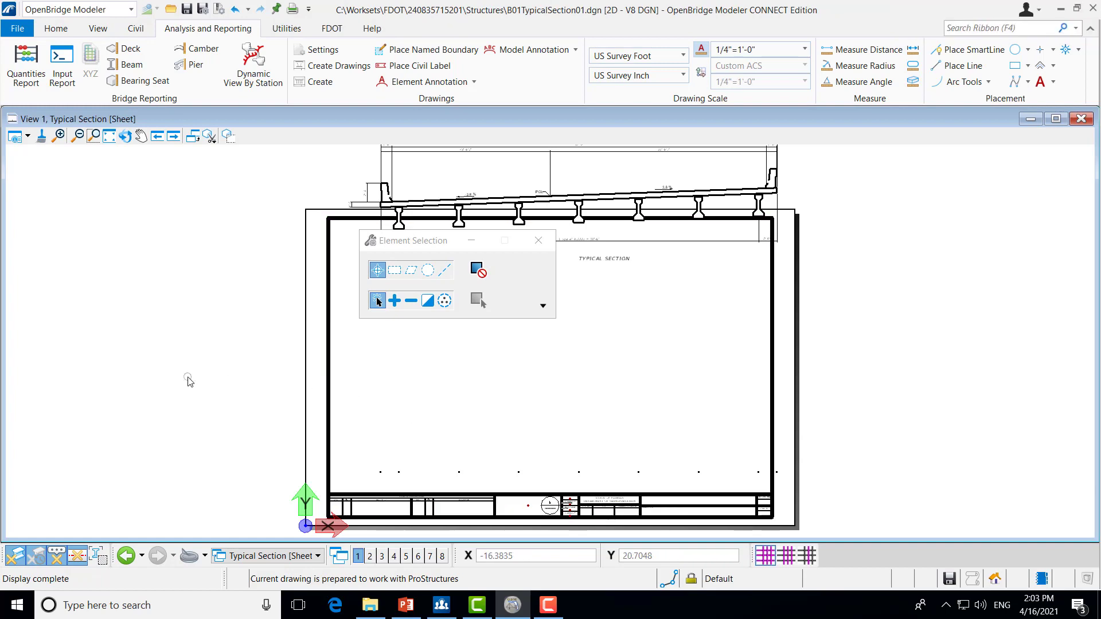
pyautogui.scroll(-2, 188, 381)
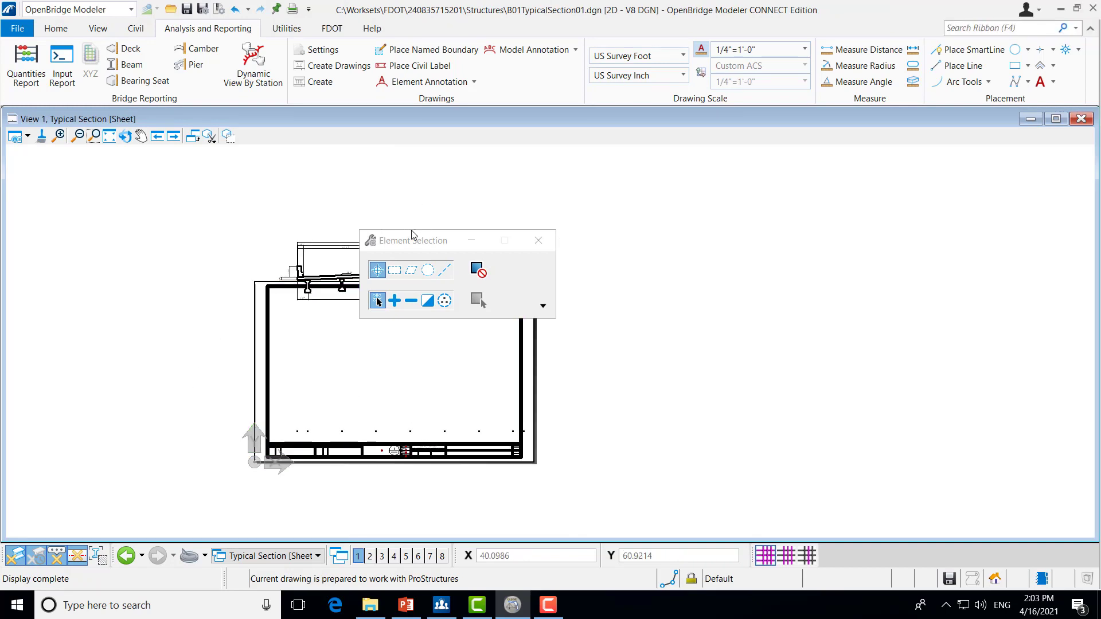
pyautogui.moveTo(439, 245); pyautogui.dragTo(679, 316)
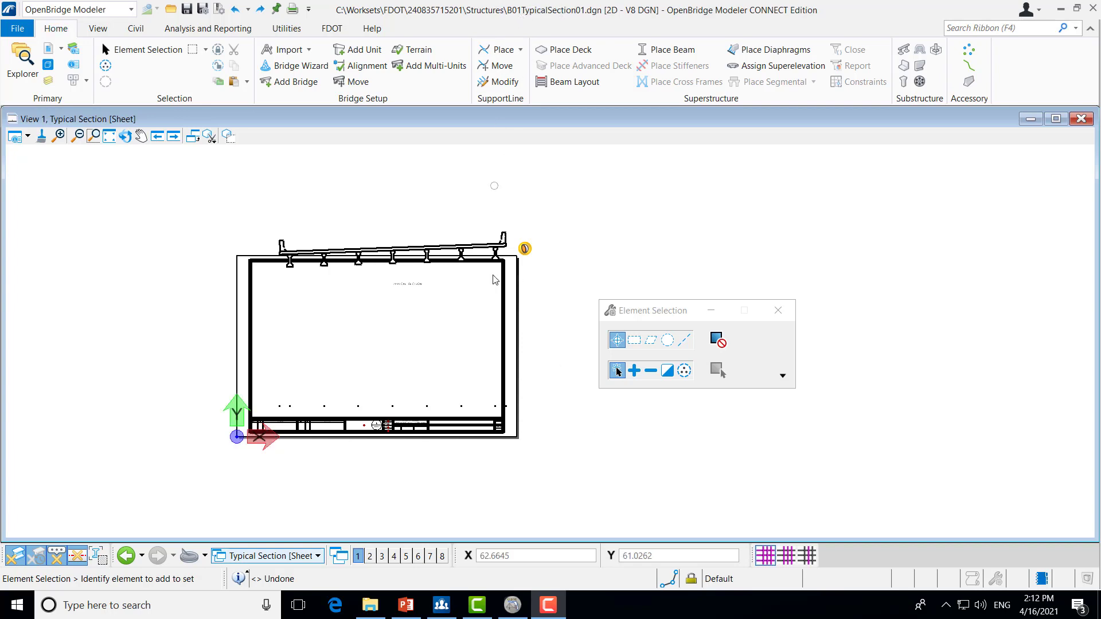
pyautogui.click(251, 561)
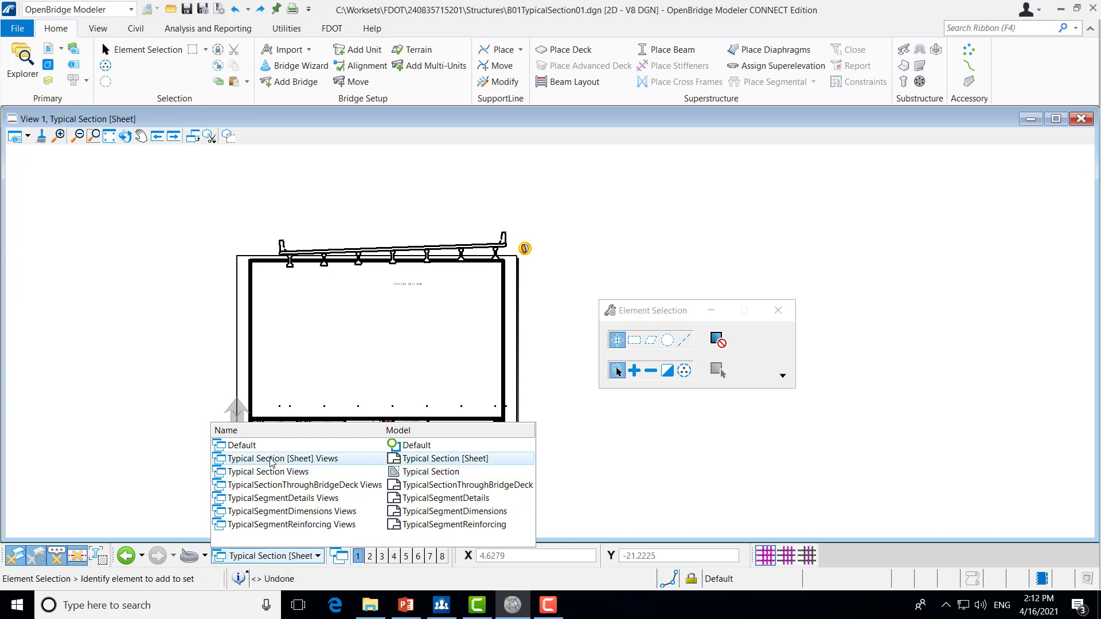
pyautogui.click(625, 470)
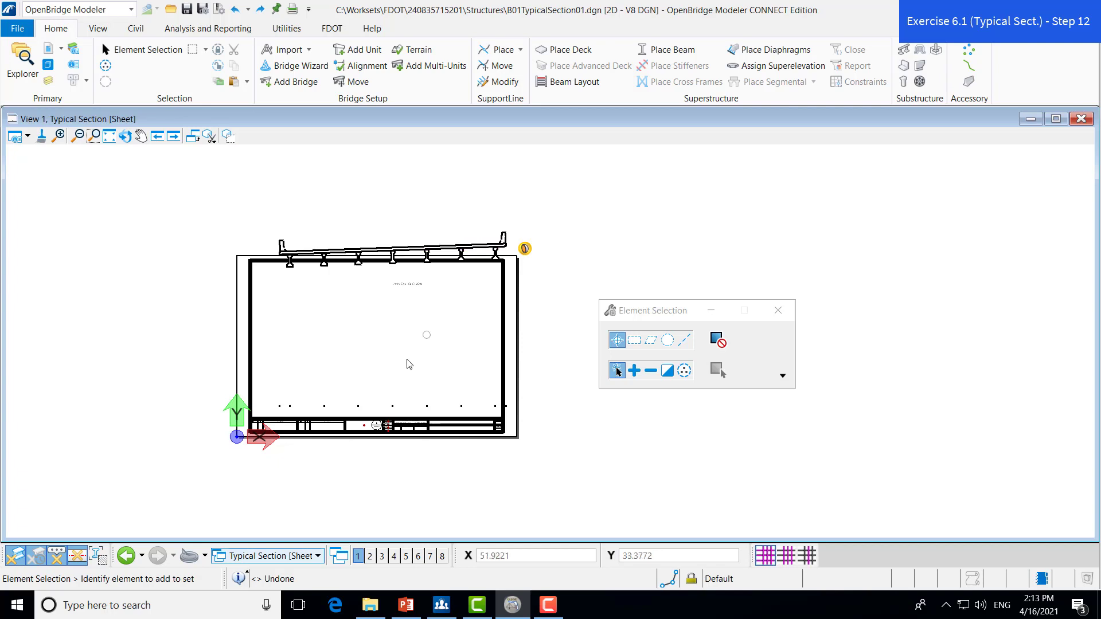
# Move the Typical Section reference, together with its boundary, down so the bridge section sits inside the sheet border.
pyautogui.click(48, 63)
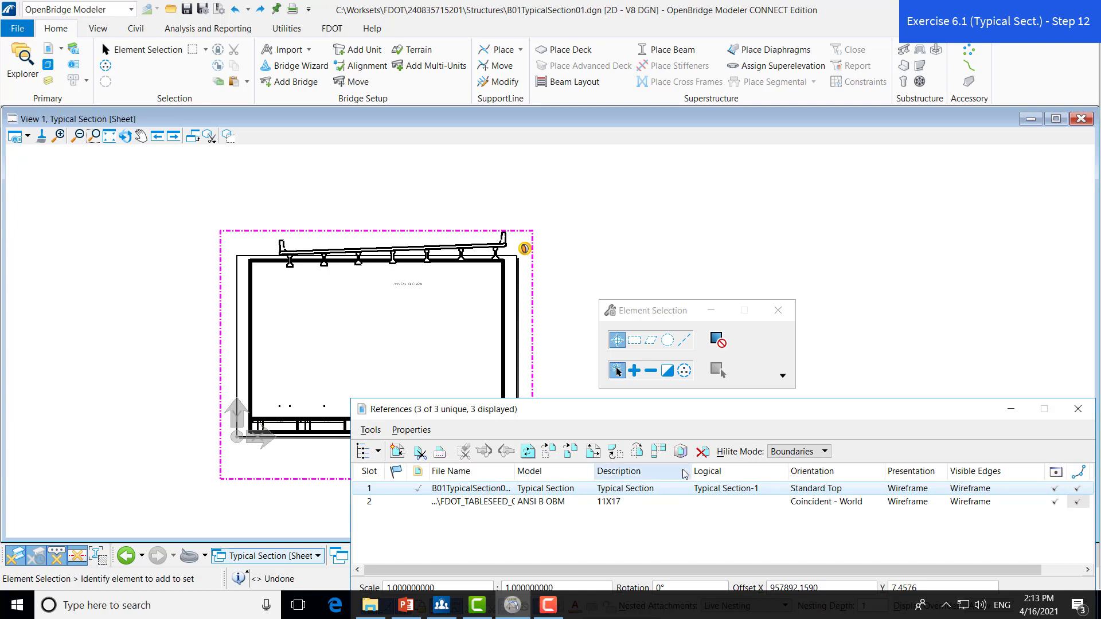
pyautogui.click(548, 451)
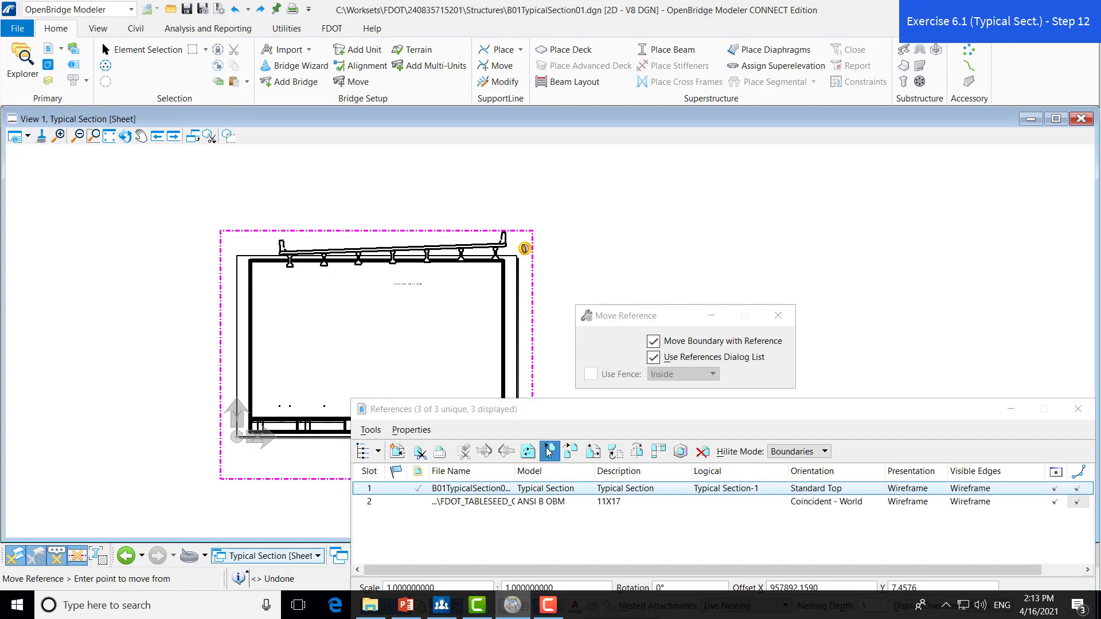
pyautogui.click(562, 225)
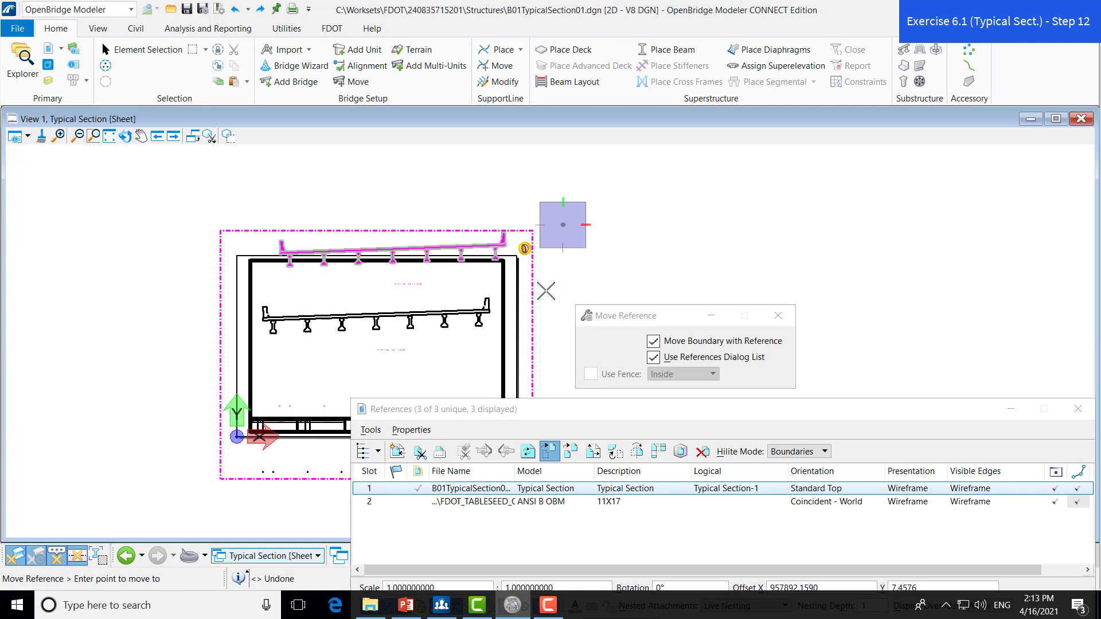
pyautogui.click(546, 291)
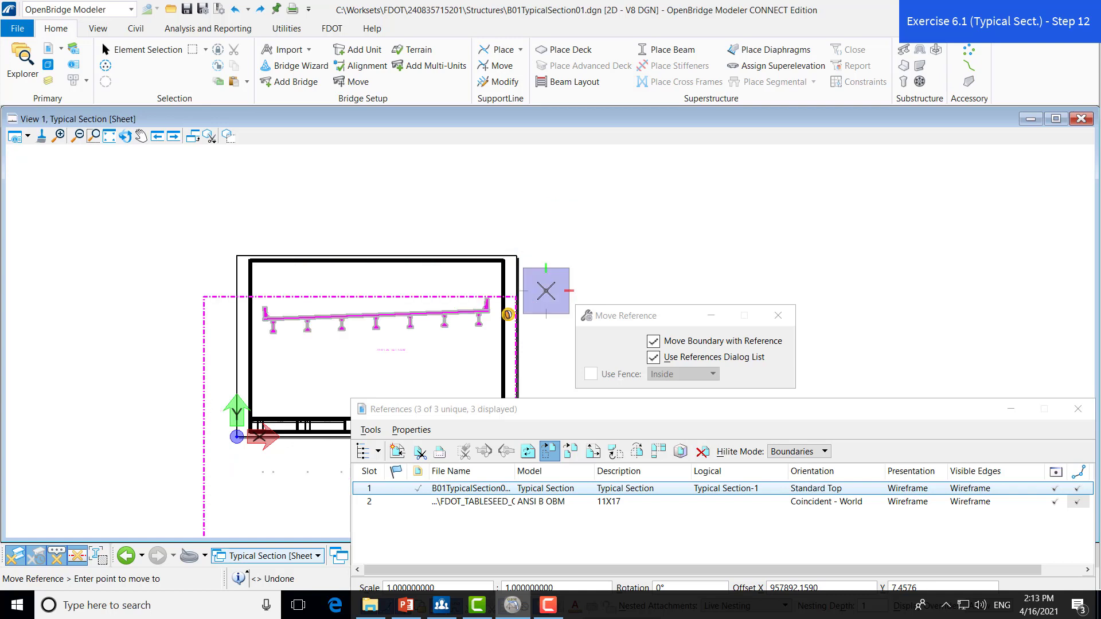
pyautogui.press('Escape')
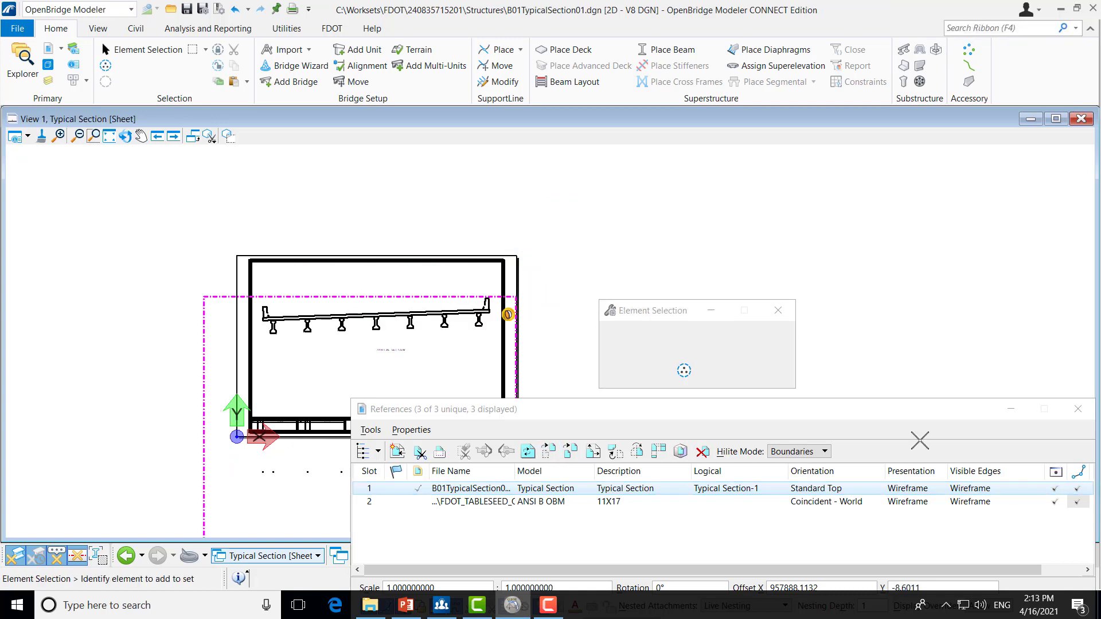
pyautogui.moveTo(956, 416); pyautogui.dragTo(910, 394)
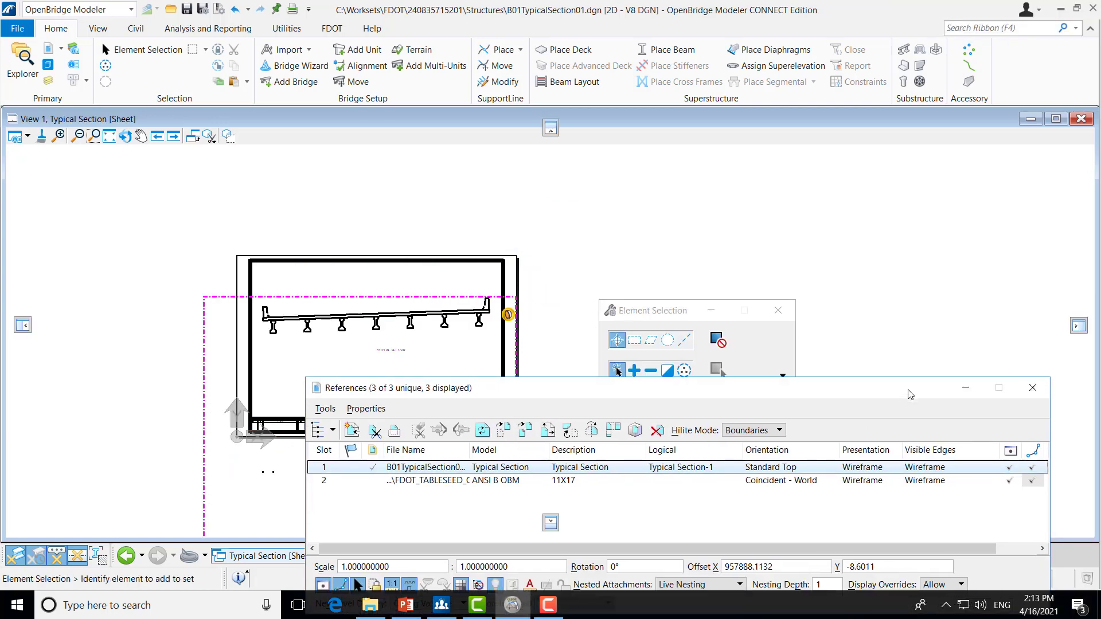
pyautogui.click(1028, 391)
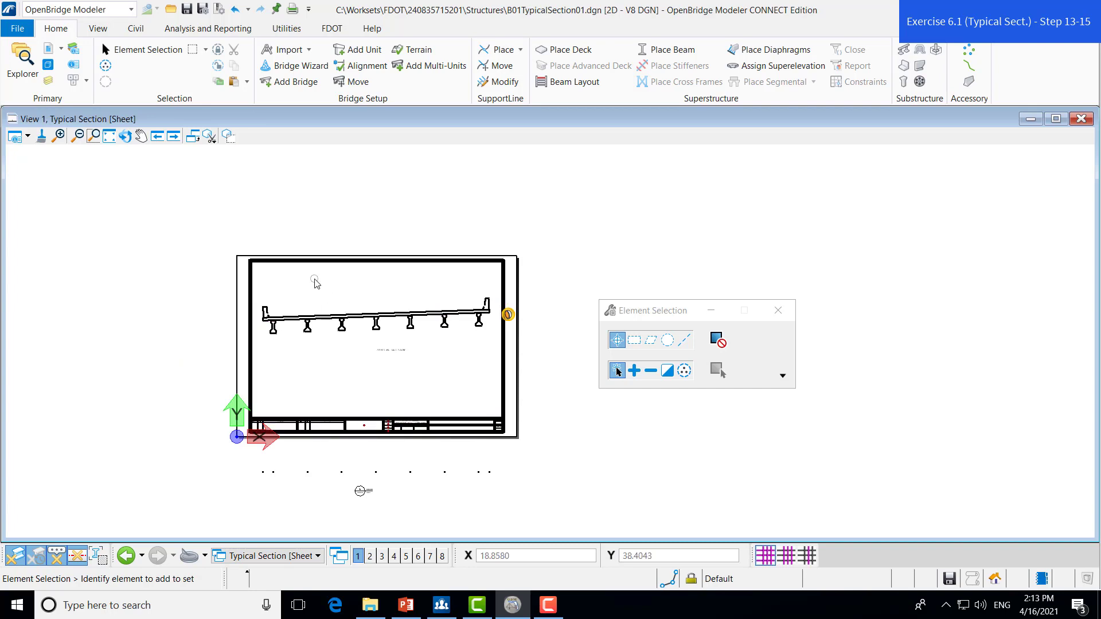
# Open the Typical Section drawing model's views and switch to the Drawing workflow.
pyautogui.click(258, 555)
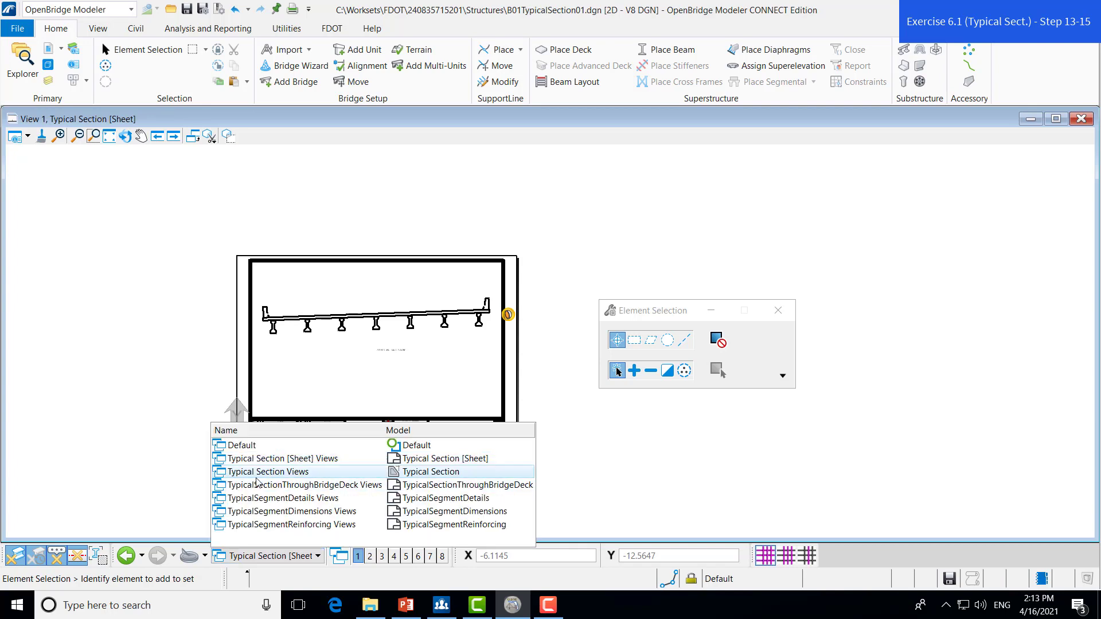
pyautogui.click(258, 476)
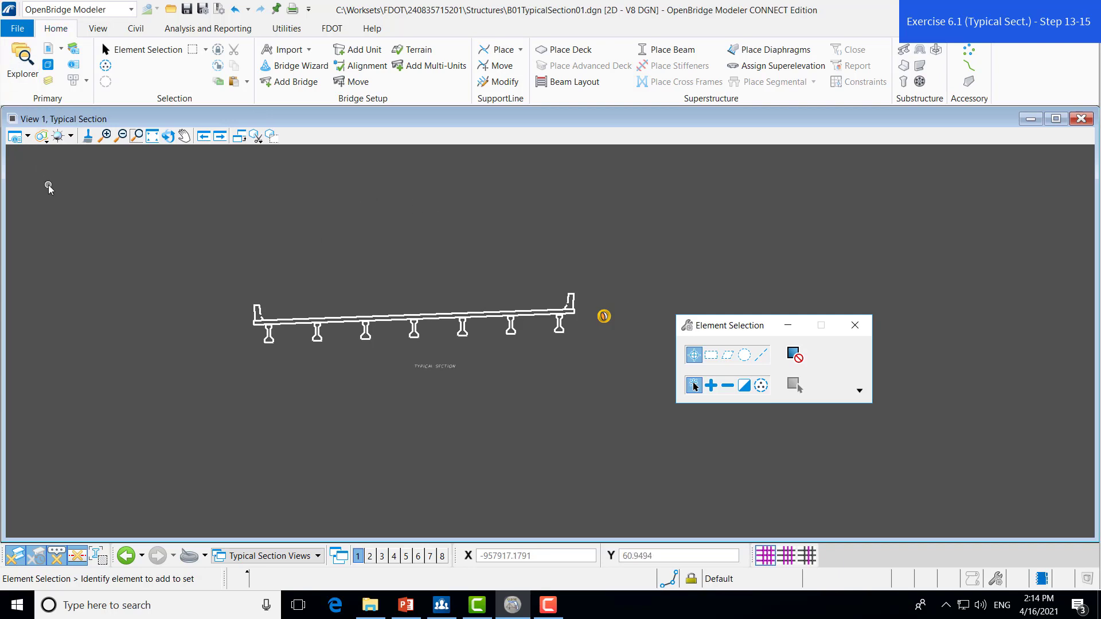
pyautogui.click(105, 12)
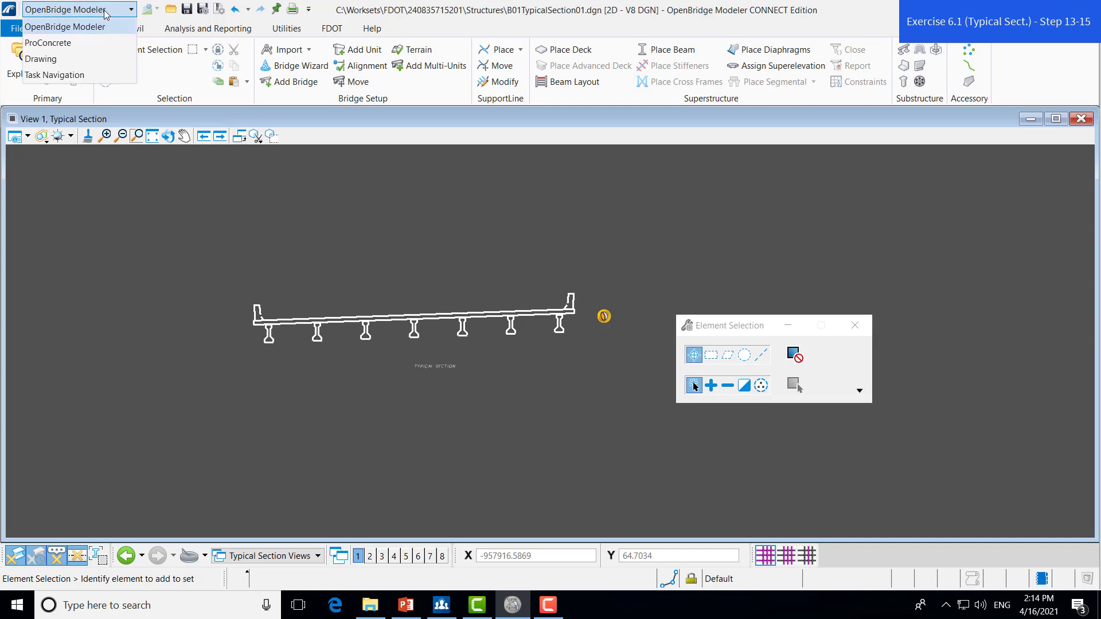
pyautogui.click(42, 59)
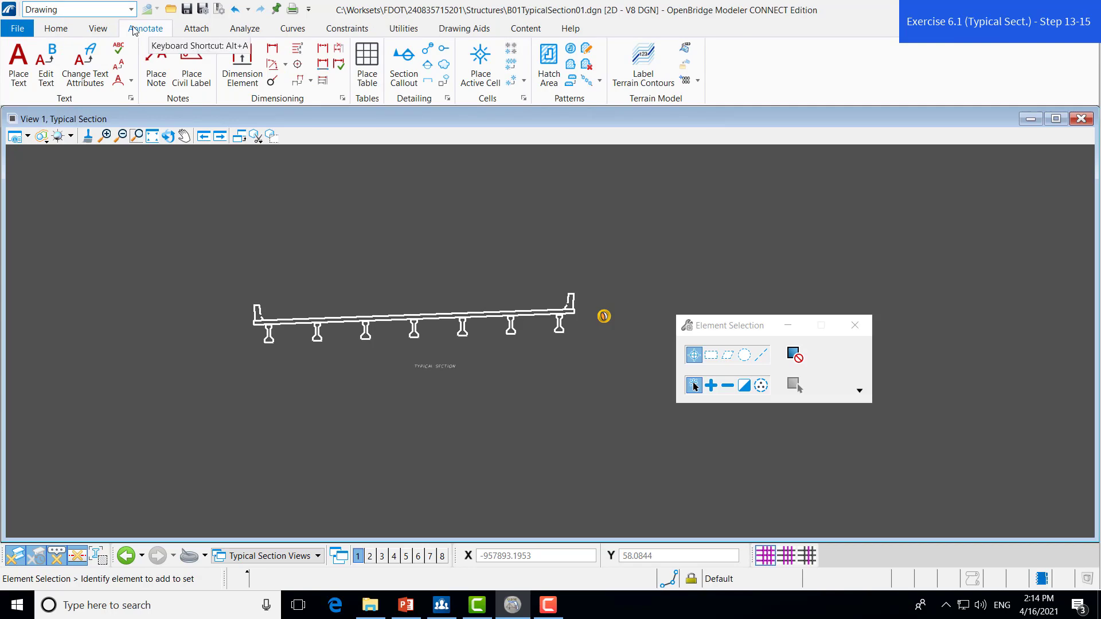
# Add a linear dimension for the deck's overall width between its upper outer corners, placed above the barriers.
pyautogui.click(273, 51)
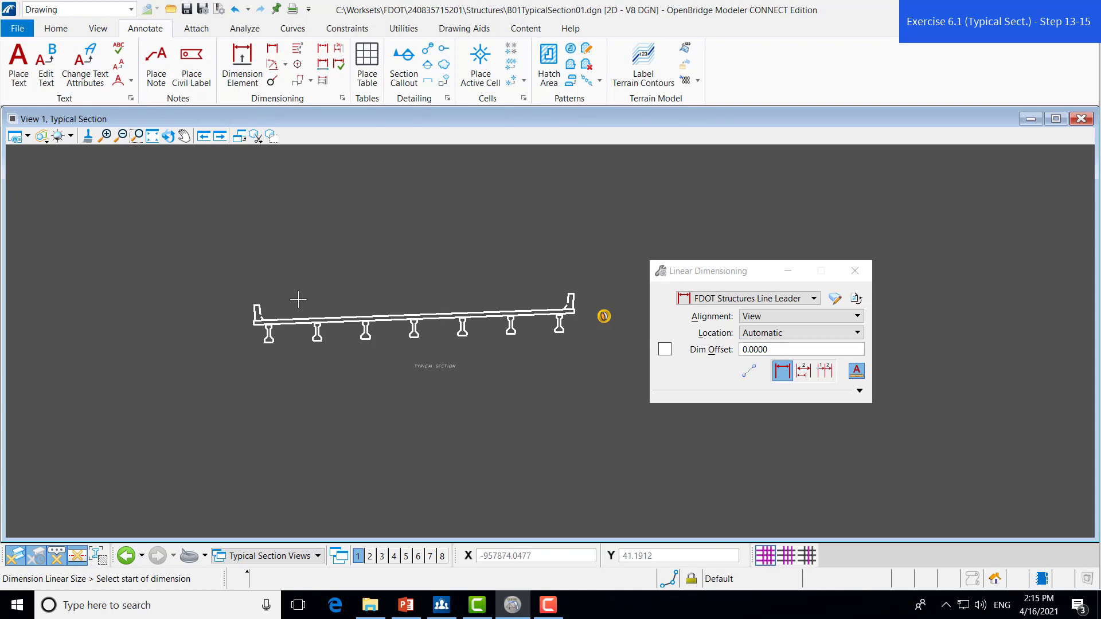
pyautogui.scroll(5, 256, 317)
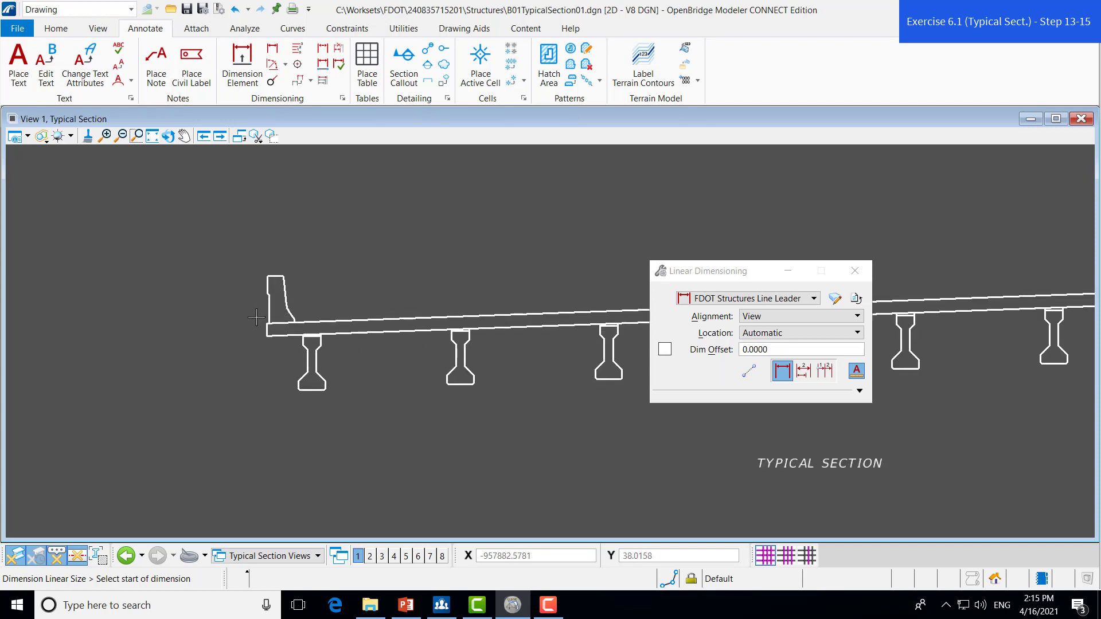
pyautogui.scroll(2, 268, 319)
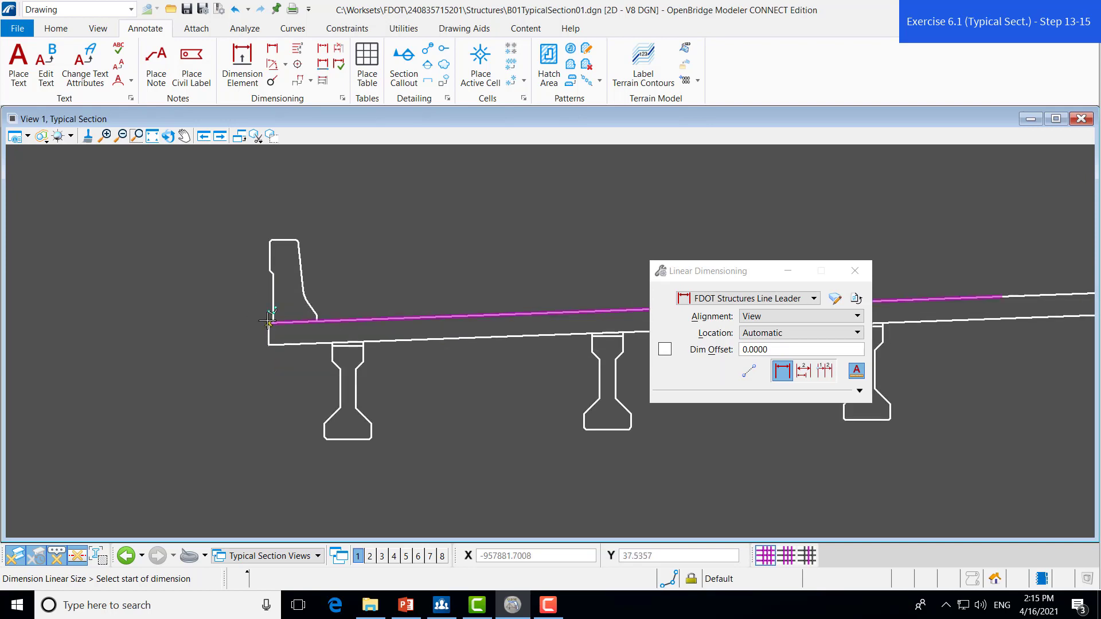
pyautogui.click(267, 322)
pyautogui.scroll(-6, 229, 312)
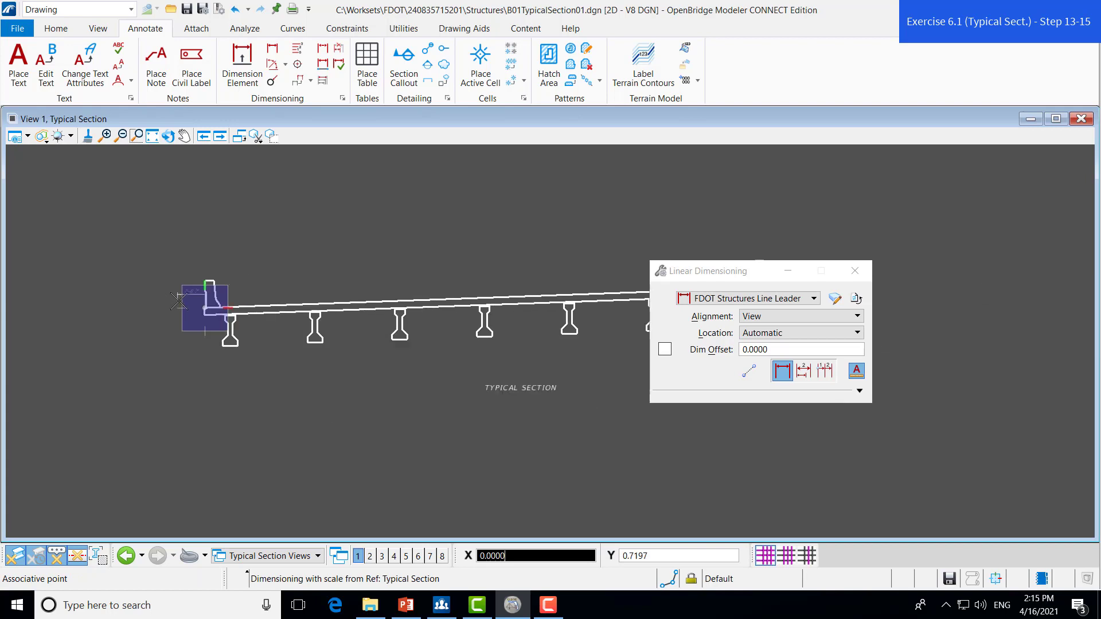
pyautogui.scroll(2, 516, 297)
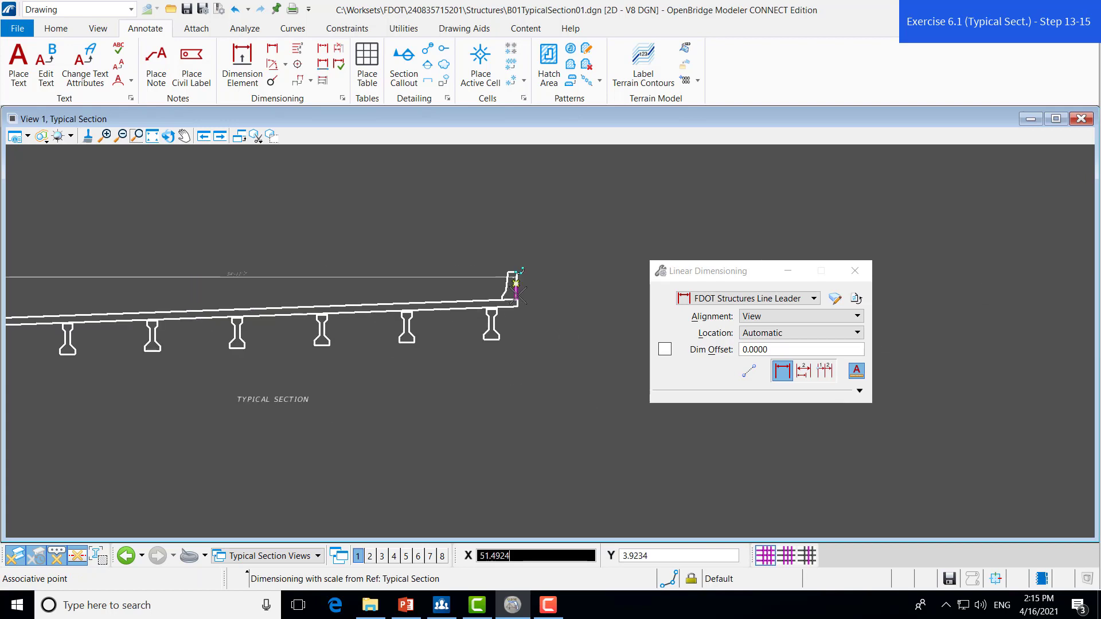
pyautogui.scroll(4, 516, 297)
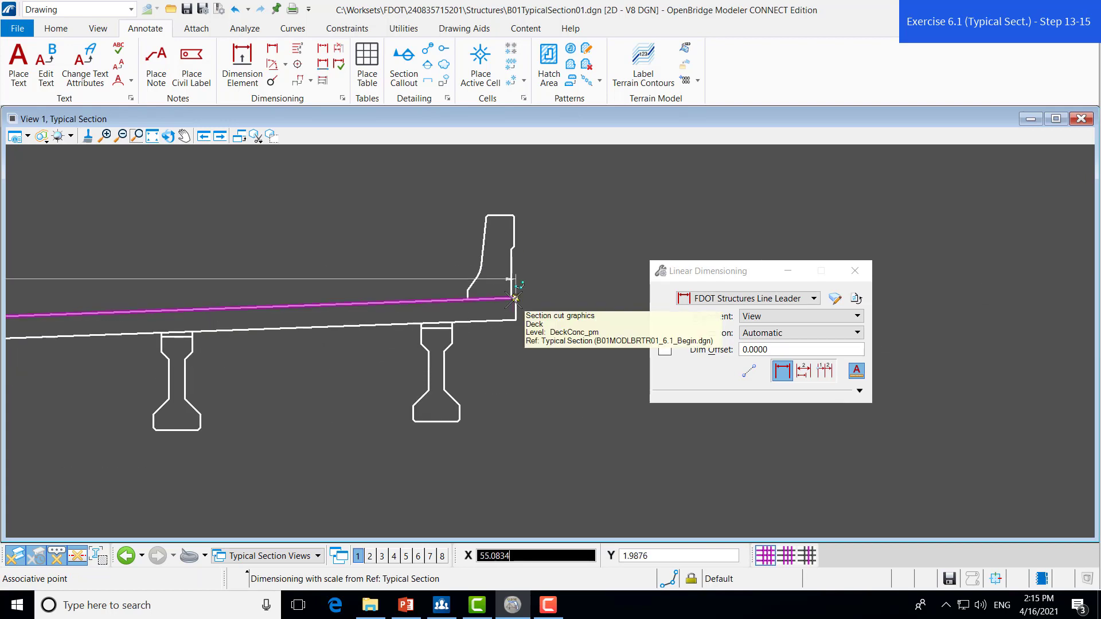
pyautogui.scroll(-2, 514, 297)
pyautogui.click(514, 297)
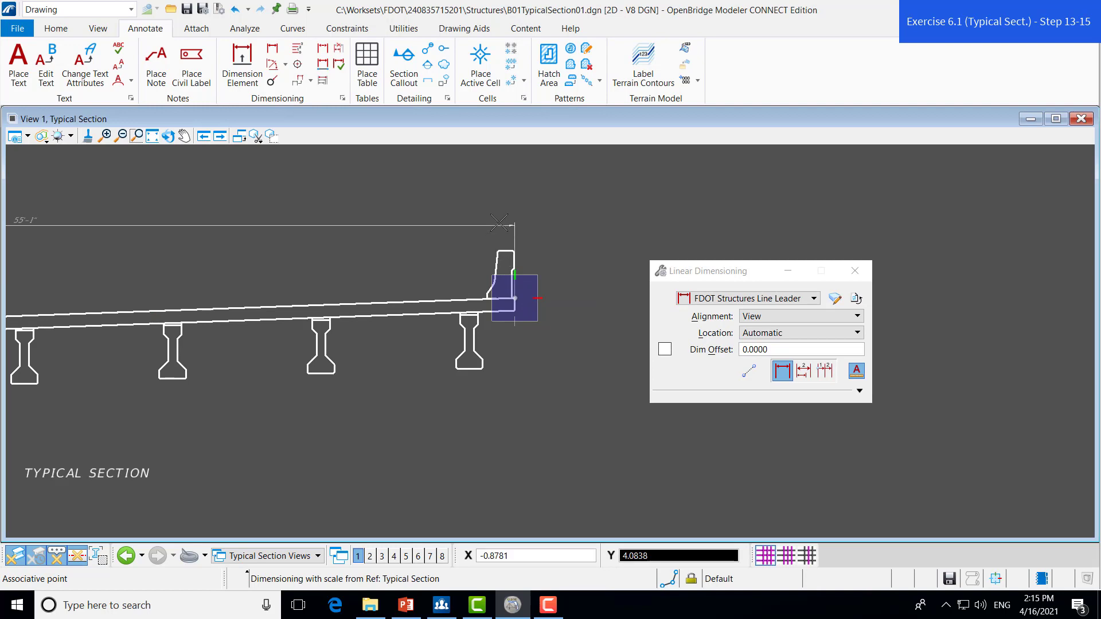
pyautogui.press('Return')
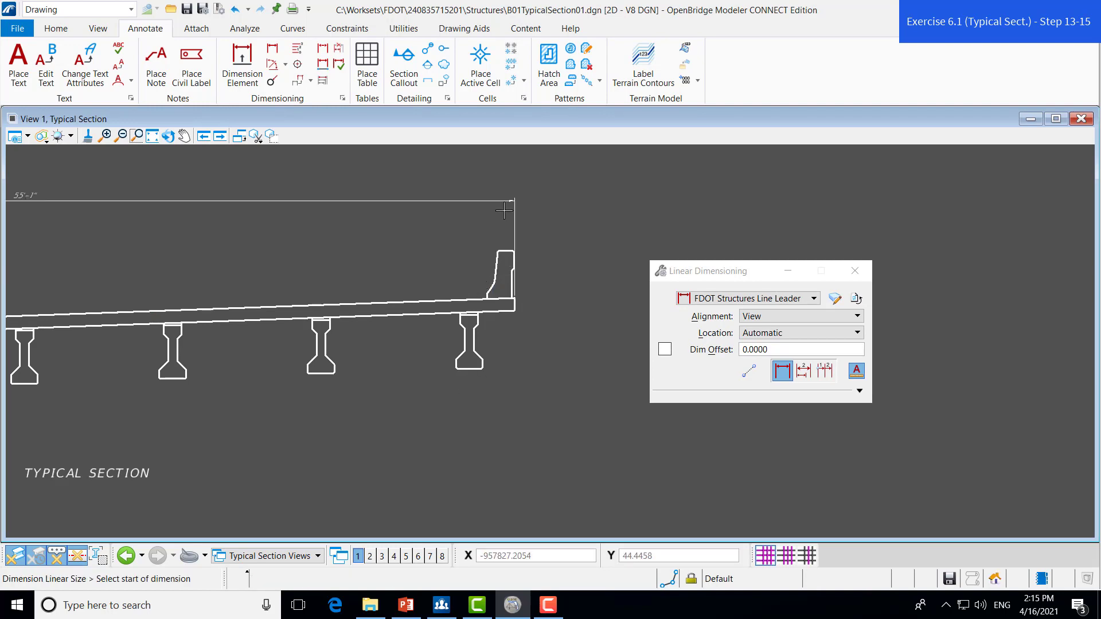
# Place a chained linear dimension under the overall one, spanning the right barrier base, the roadway between barriers and the left barrier base.
pyautogui.click(515, 297)
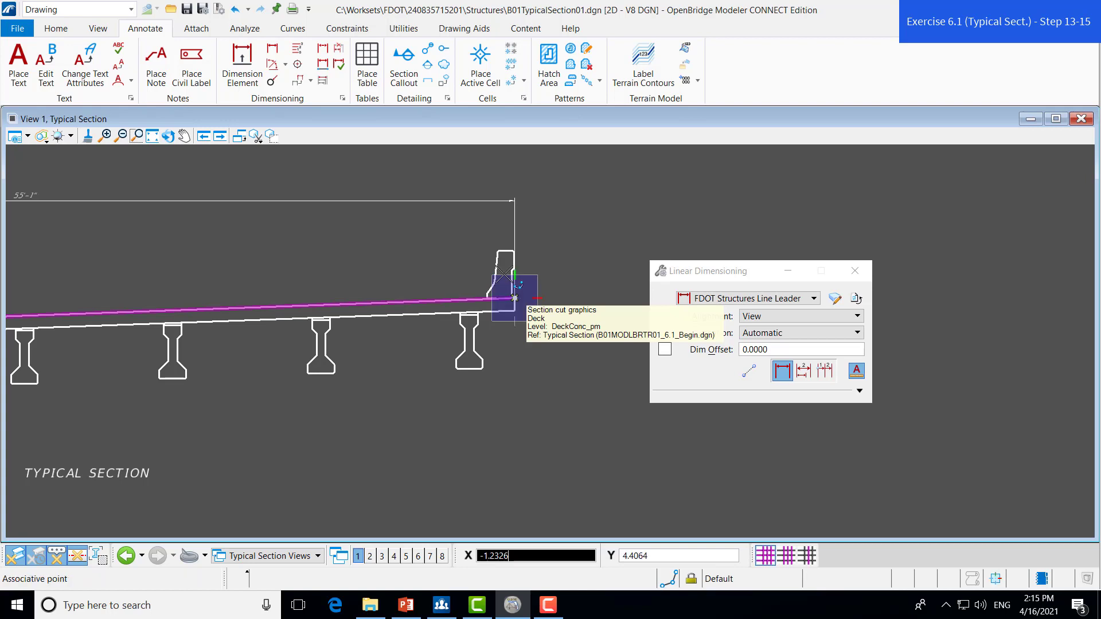
pyautogui.click(487, 294)
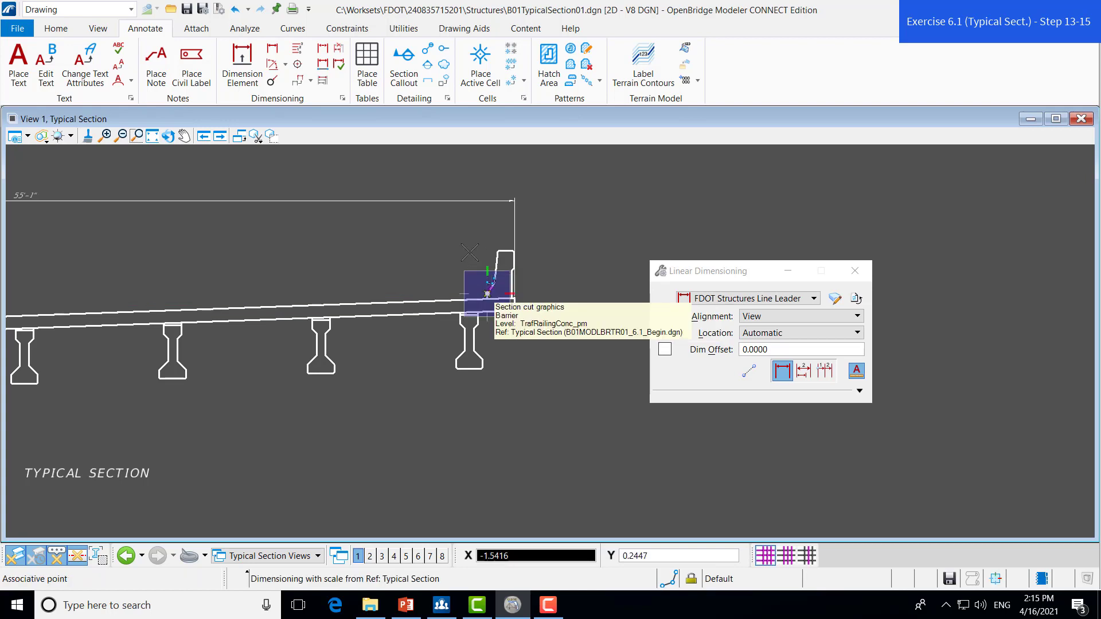
pyautogui.click(463, 225)
pyautogui.scroll(-2, 450, 248)
pyautogui.scroll(-1, 449, 247)
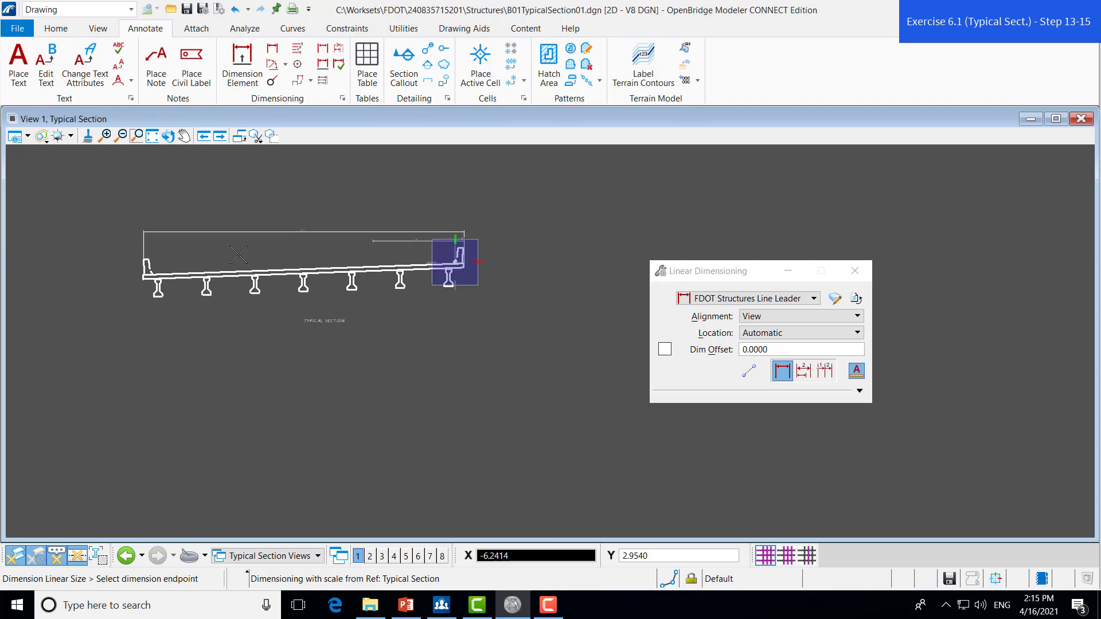
pyautogui.scroll(4, 148, 263)
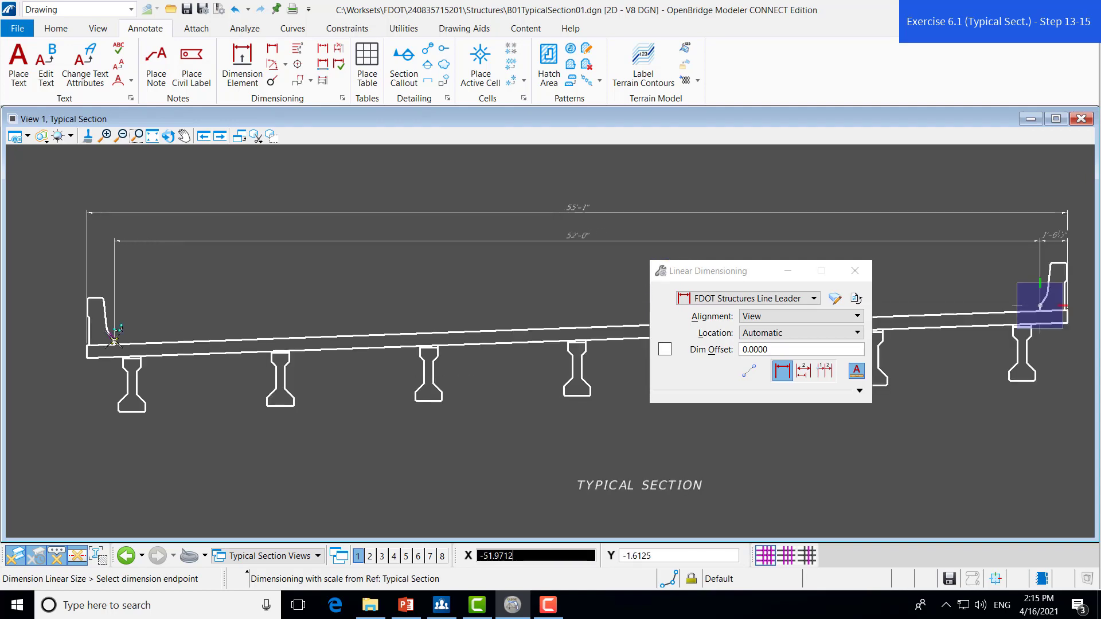
pyautogui.click(114, 342)
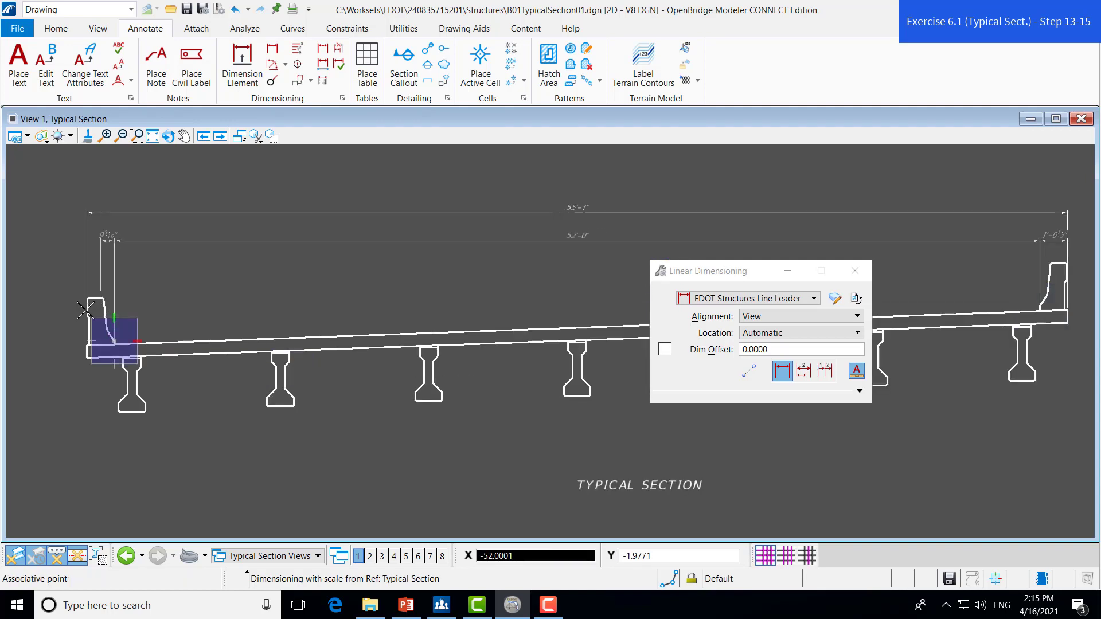
pyautogui.rightClick(86, 346)
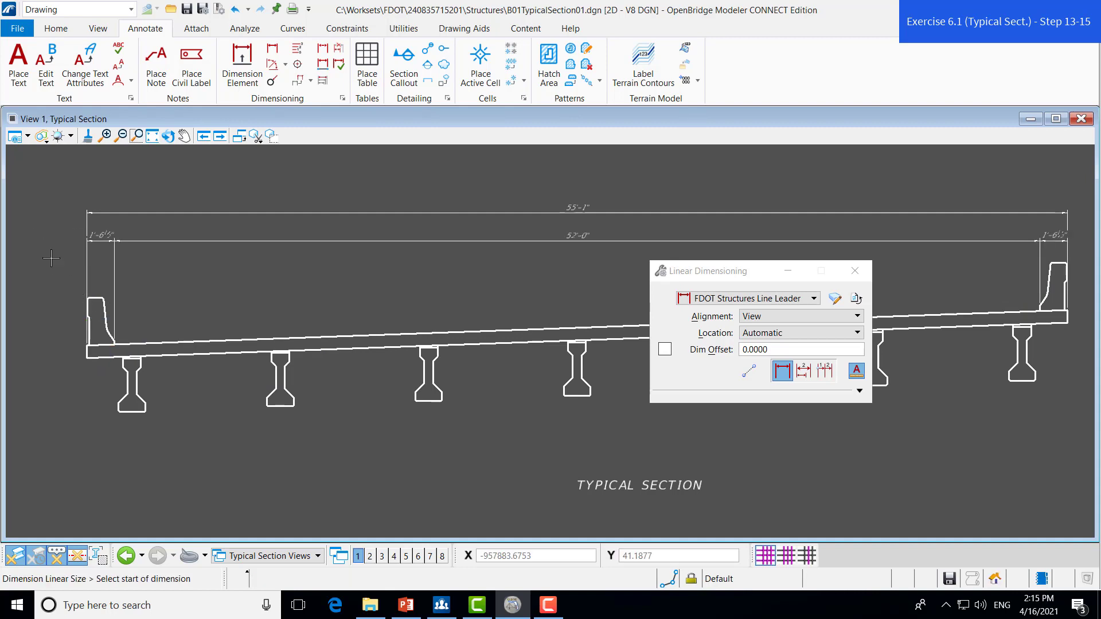
pyautogui.scroll(-2, 103, 190)
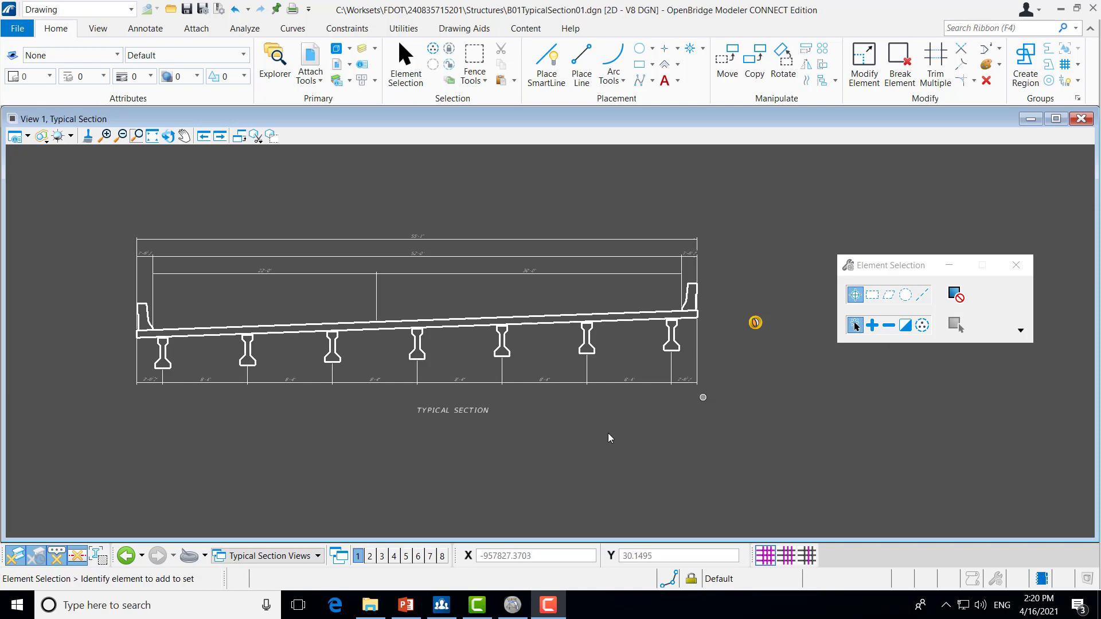
# Move the TYPICAL SECTION title horizontally to the left so it is centred beneath the bridge section.
pyautogui.scroll(2, 454, 424)
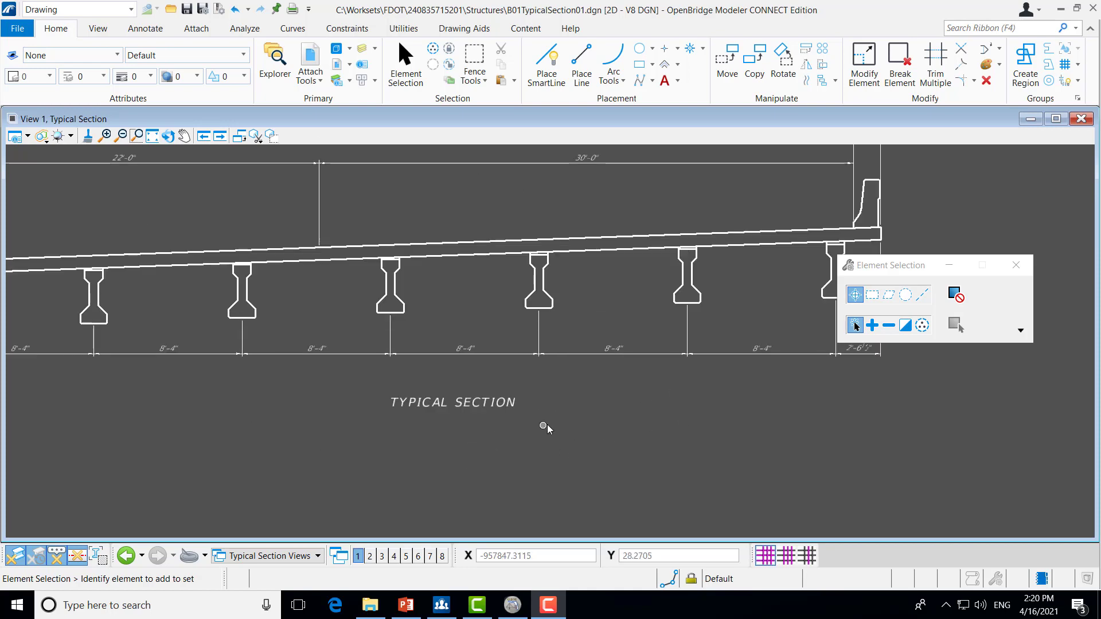
pyautogui.scroll(-2, 534, 422)
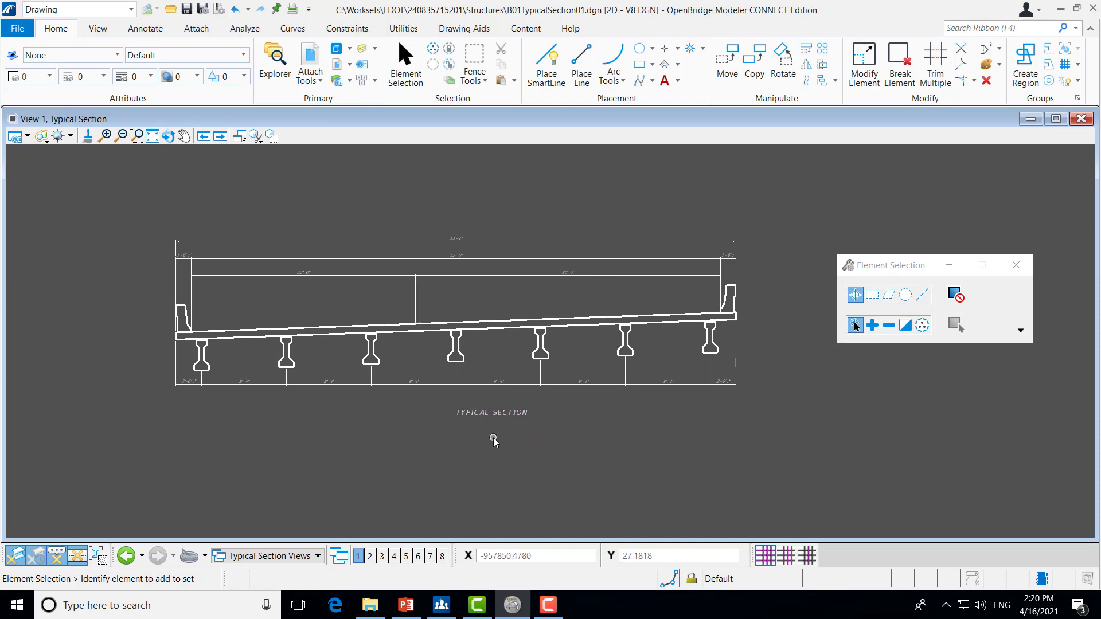
pyautogui.click(500, 414)
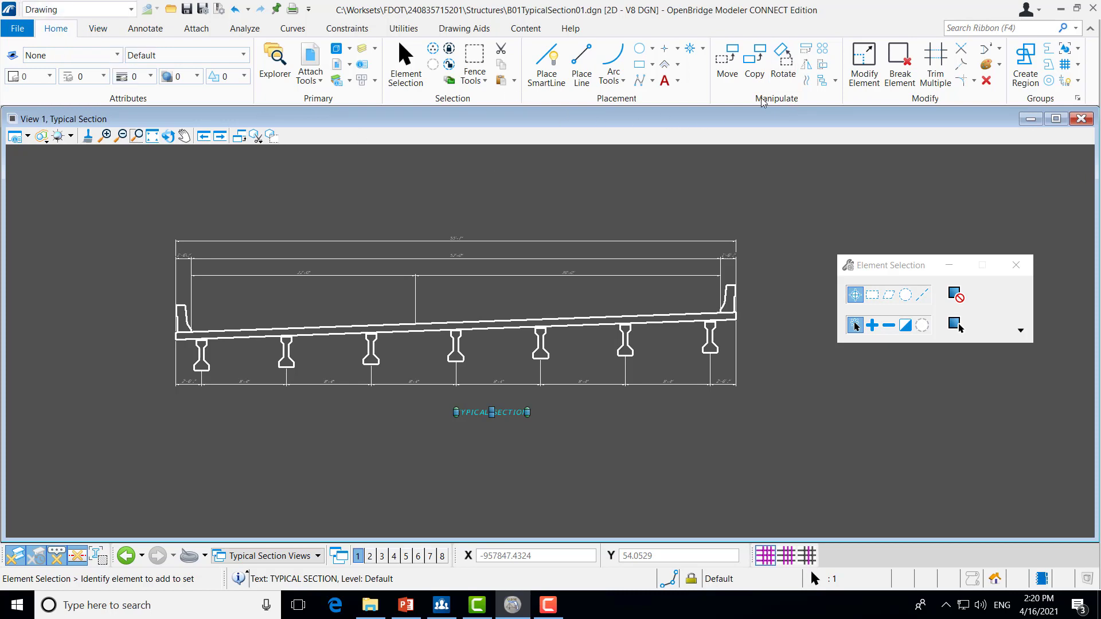
pyautogui.click(727, 62)
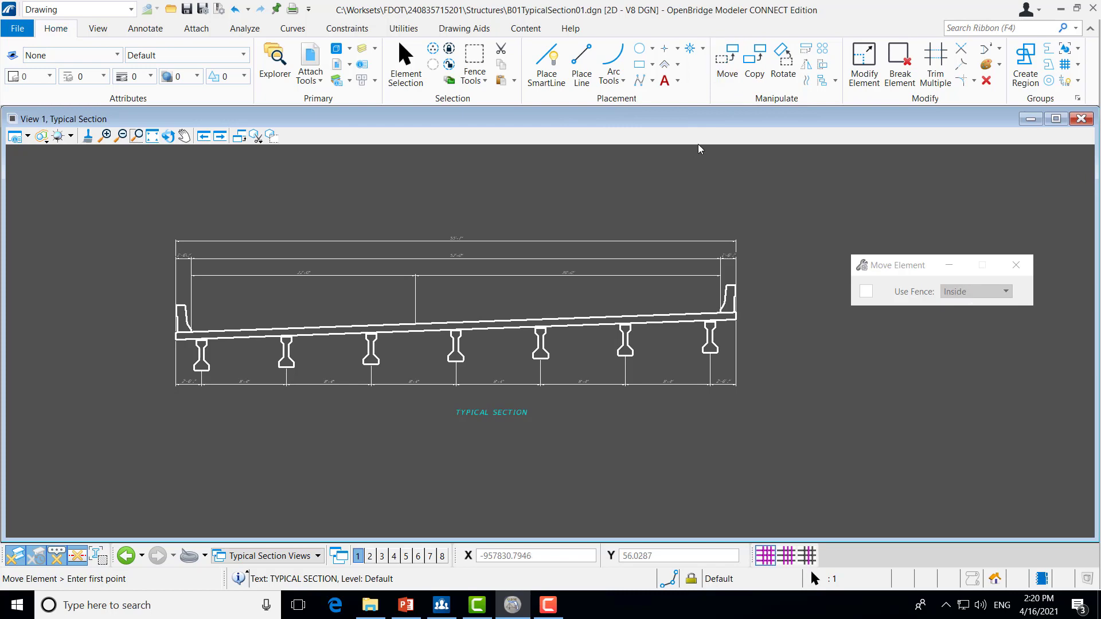
pyautogui.click(493, 439)
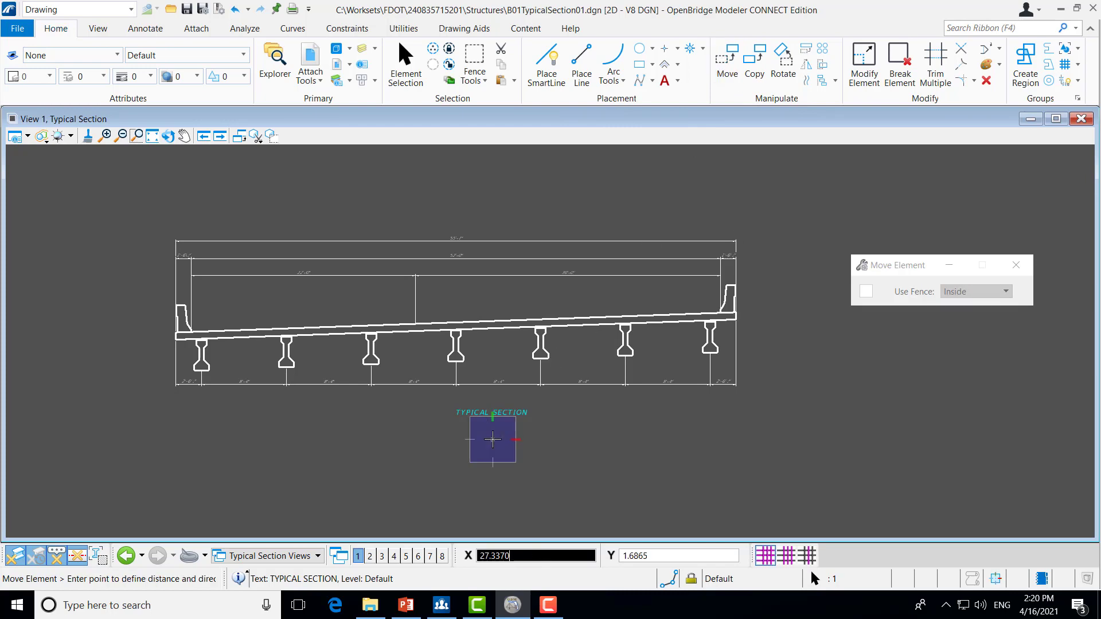
pyautogui.click(461, 438)
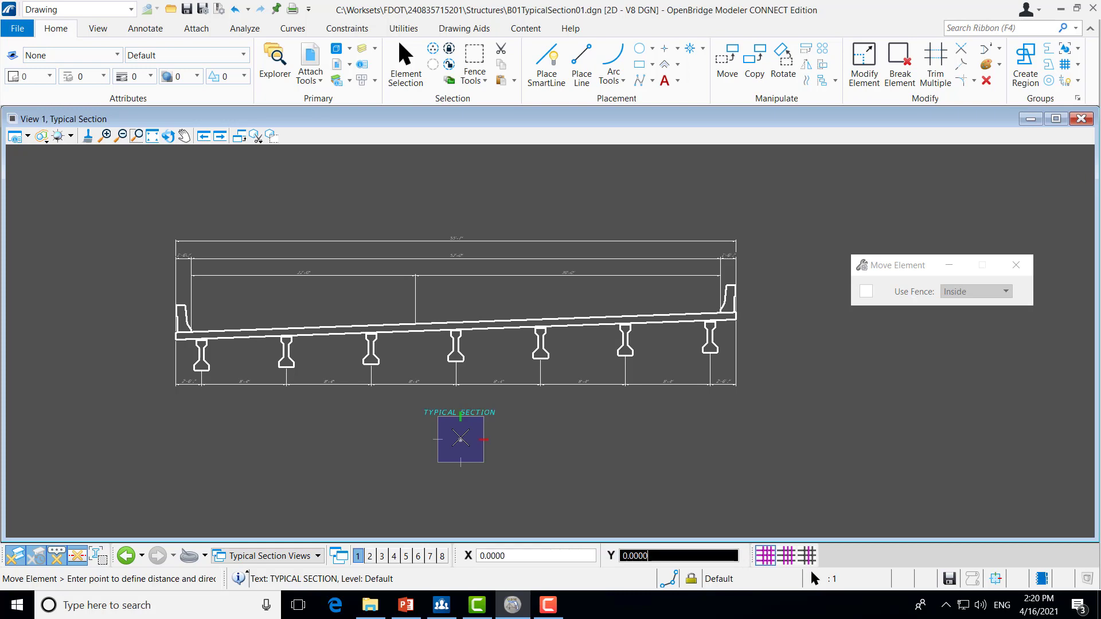
pyautogui.press('Escape')
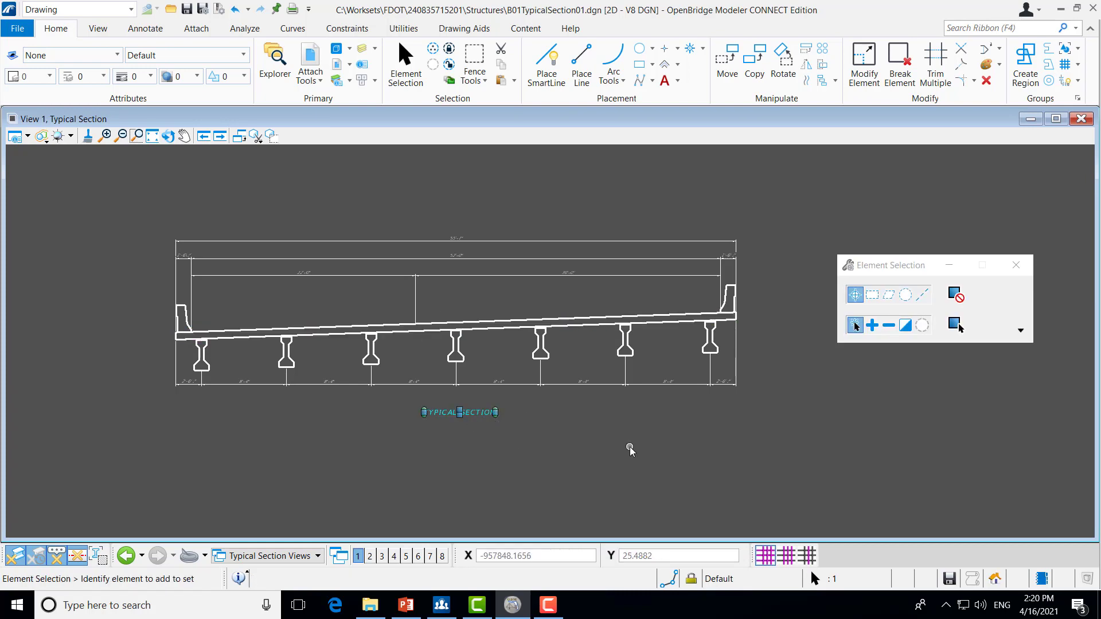
pyautogui.click(629, 449)
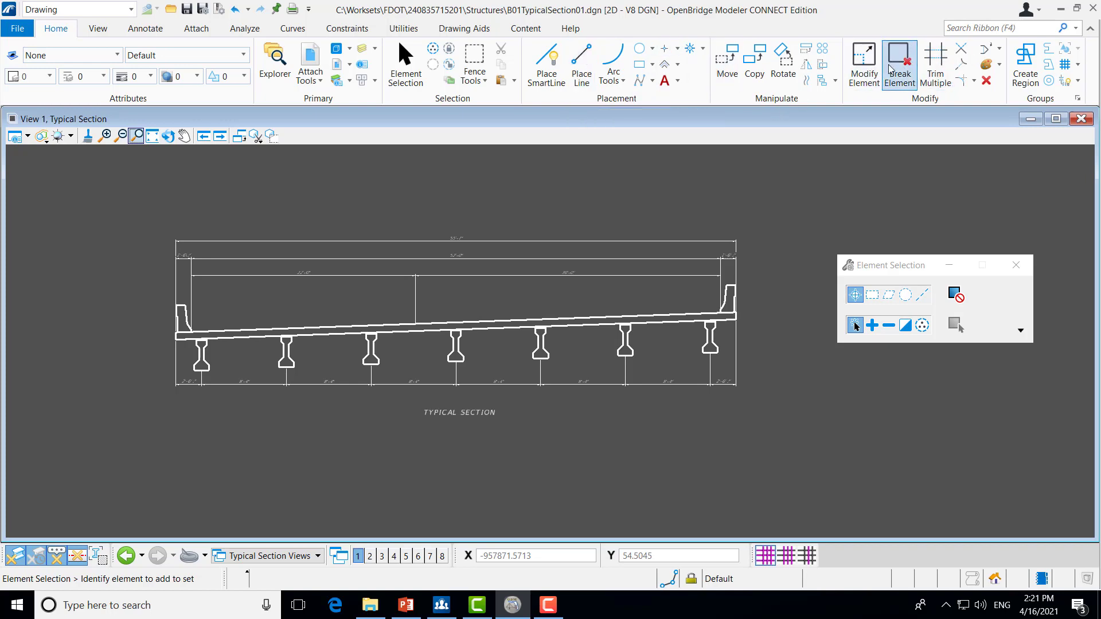
# Draw a 10-unit horizontal line from the 22'-0" dimension's extension line, continued by a vertical line about 5.9 units down through the deck.
pyautogui.click(581, 65)
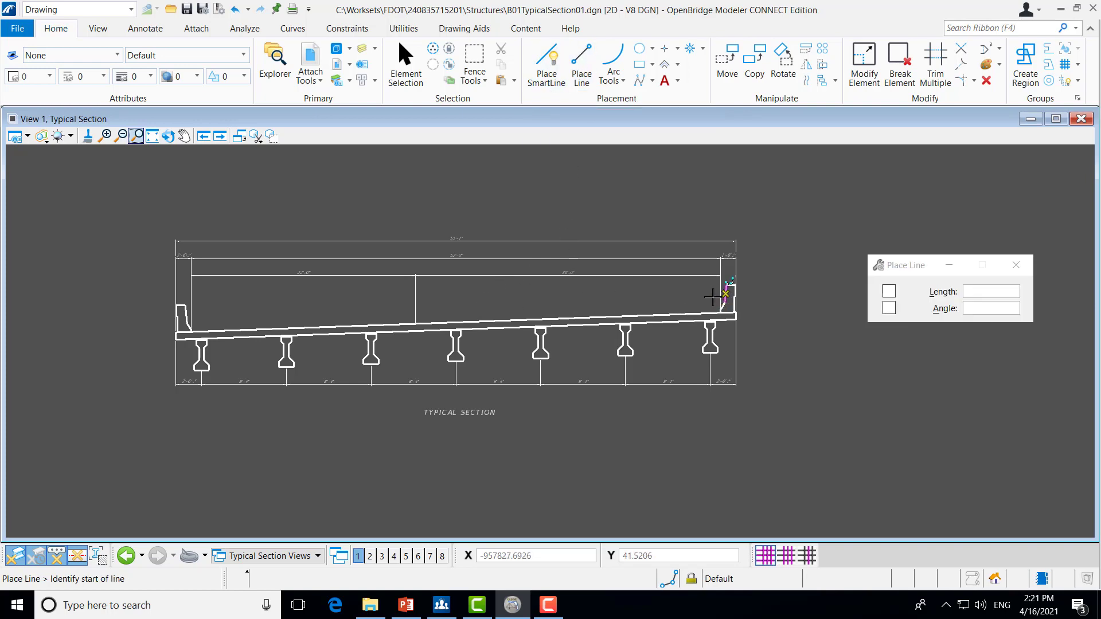
pyautogui.click(415, 299)
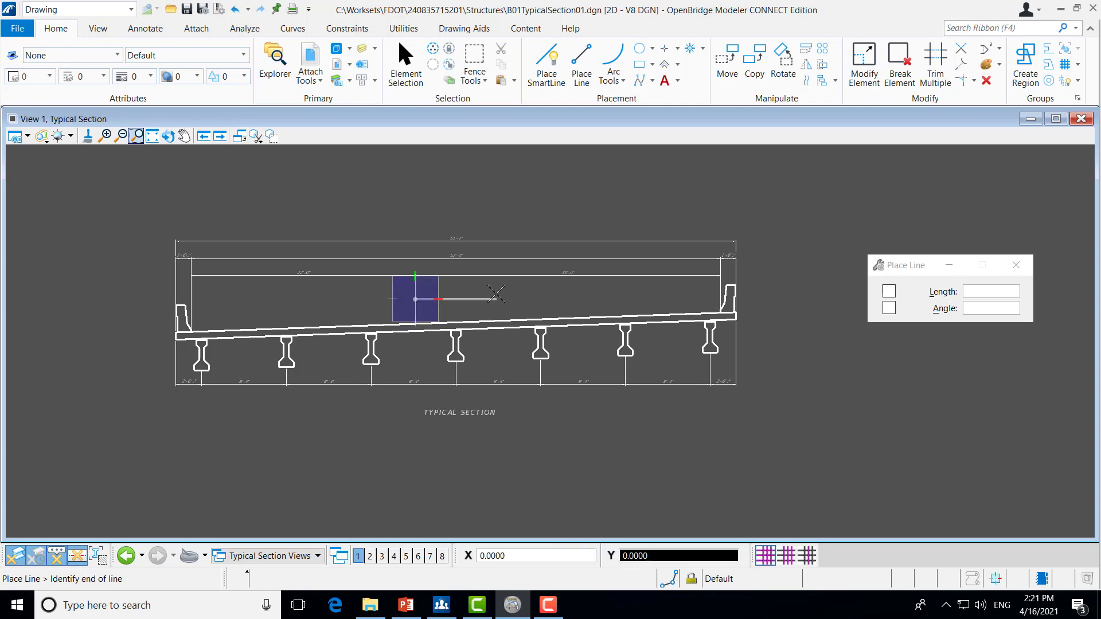
pyautogui.write('10')
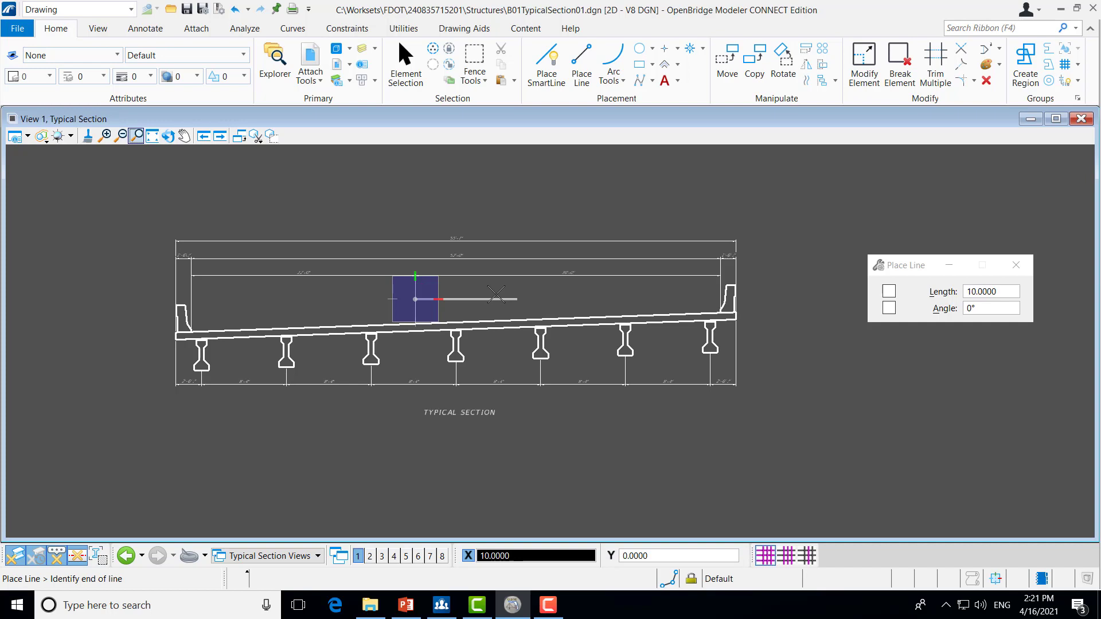
pyautogui.press('Return')
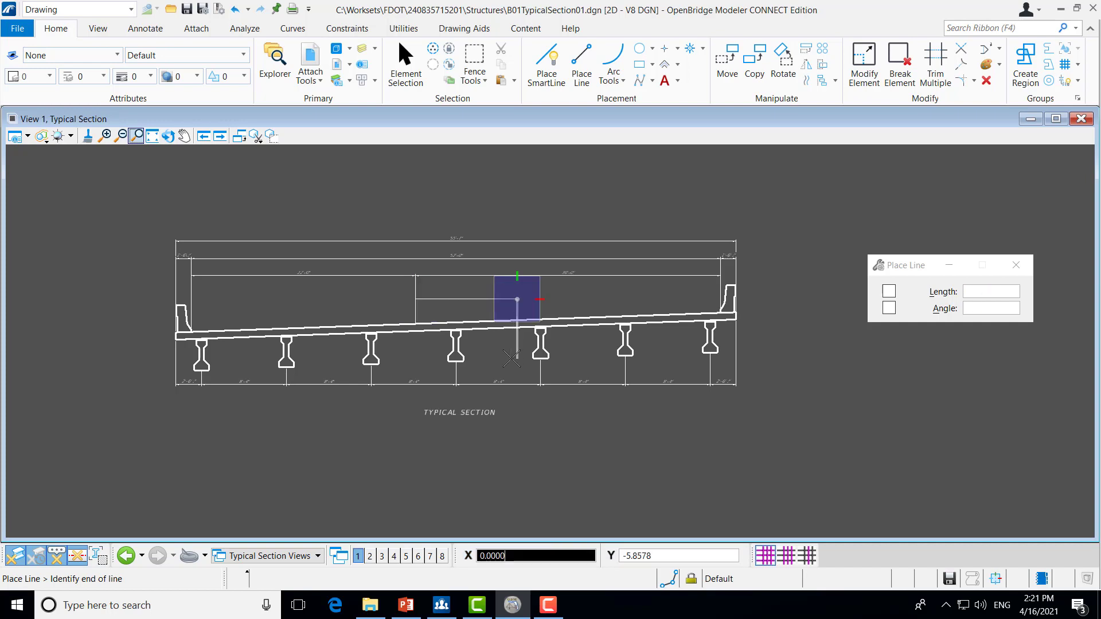
pyautogui.click(515, 358)
pyautogui.rightClick(440, 327)
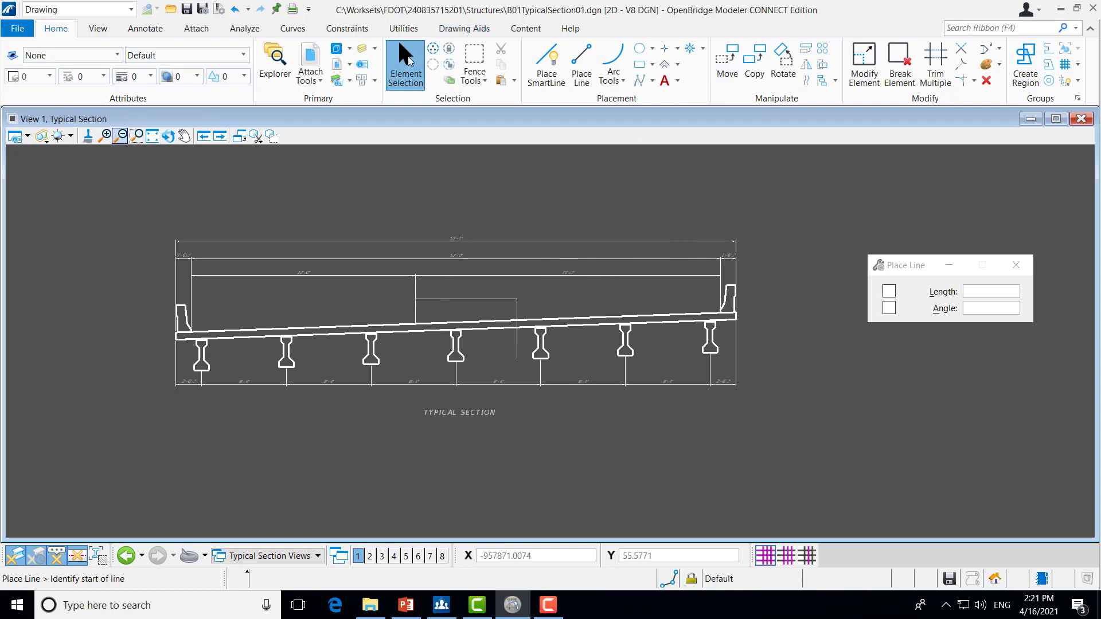
# Delete the horizontal and vertical practice lines drawn over the deck.
pyautogui.click(405, 63)
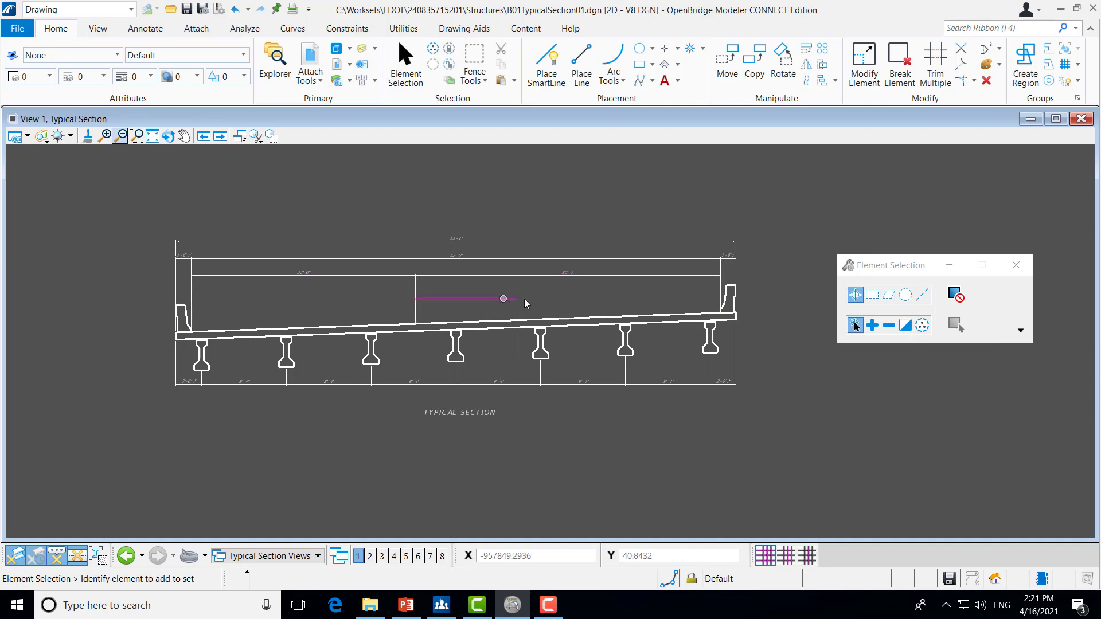
pyautogui.click(491, 299)
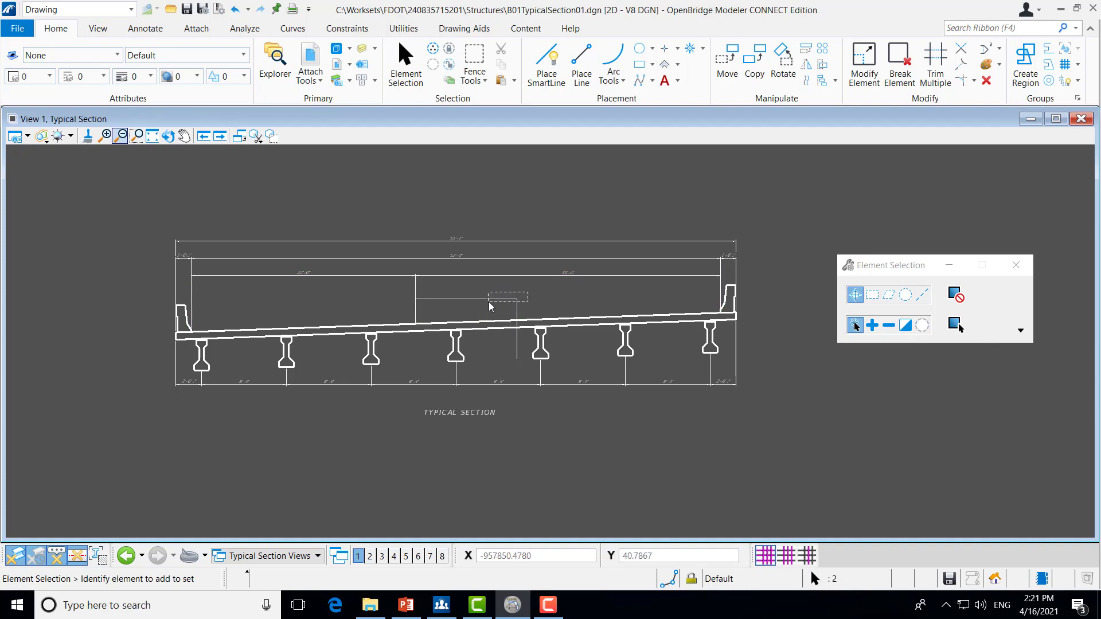
pyautogui.press('Delete')
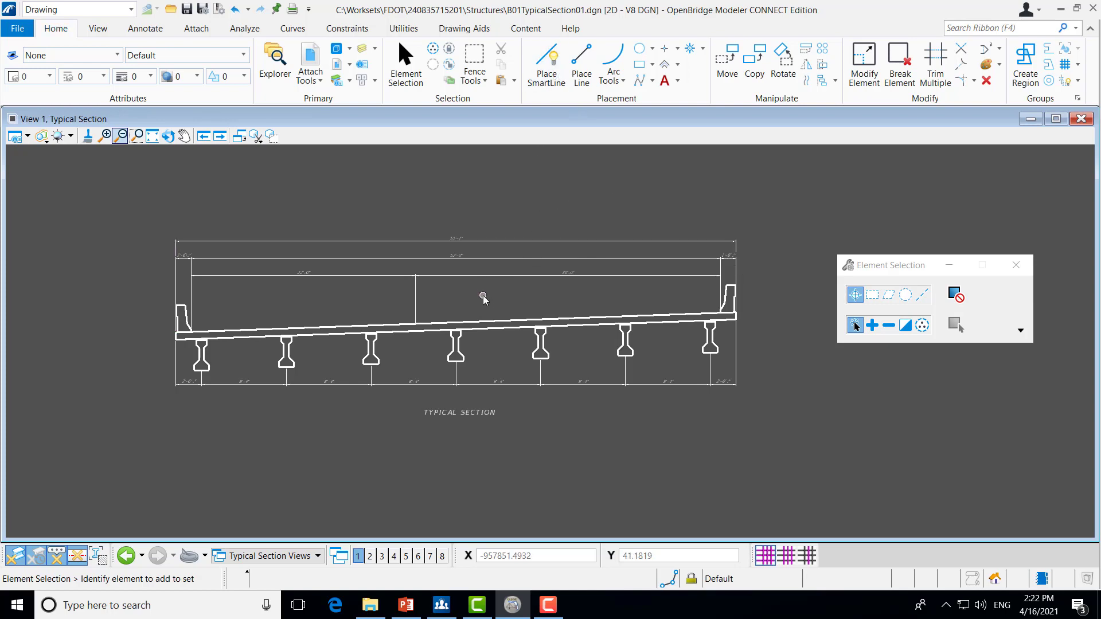
pyautogui.click(464, 323)
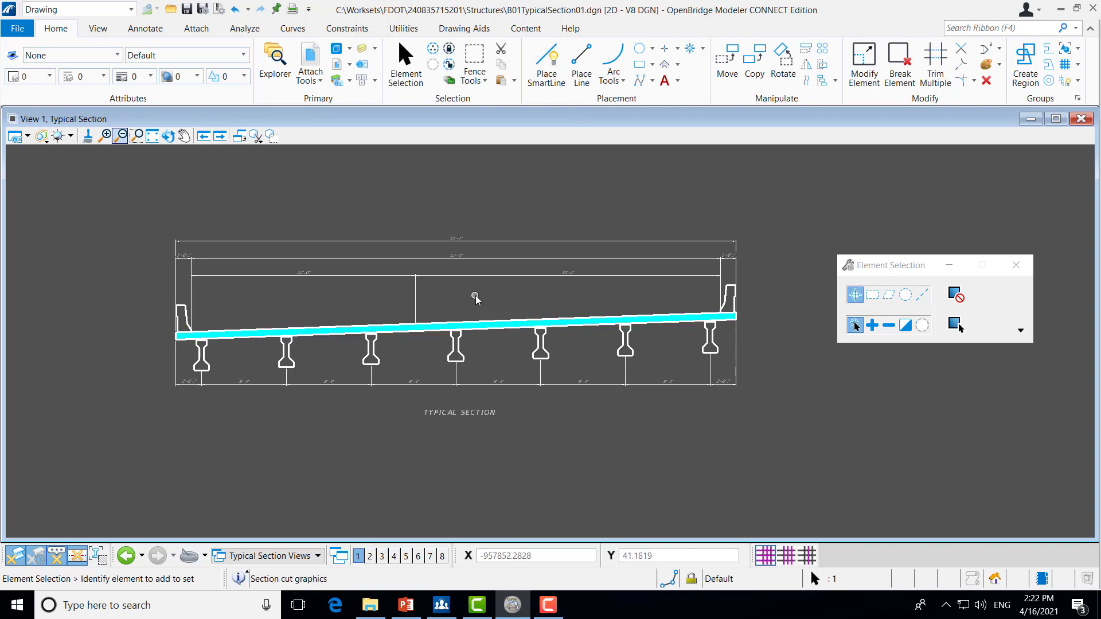
pyautogui.click(493, 295)
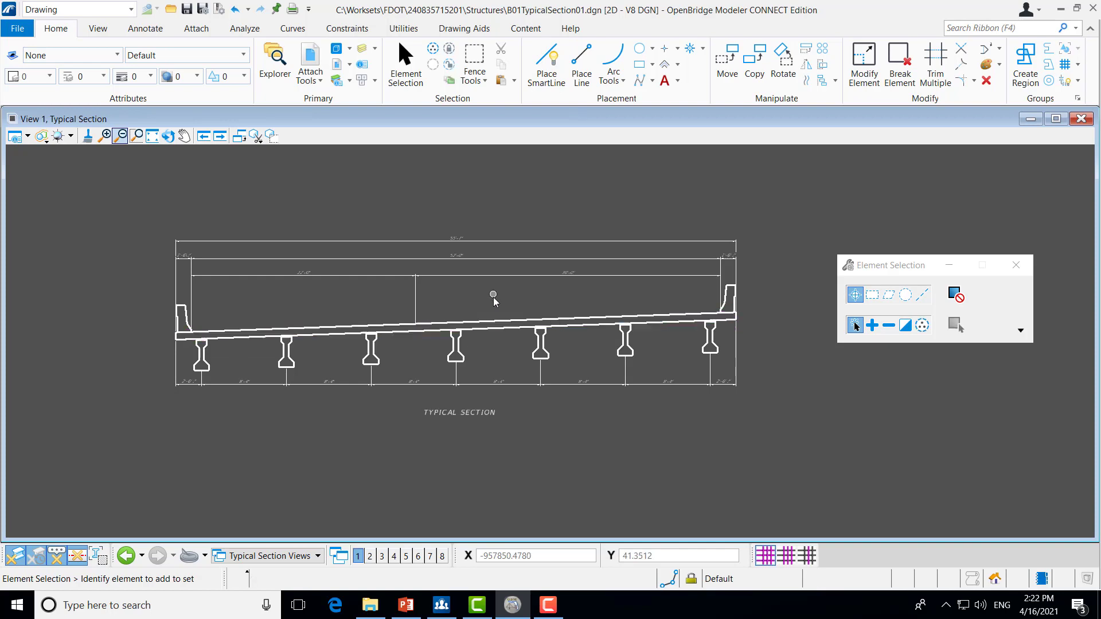
pyautogui.click(480, 331)
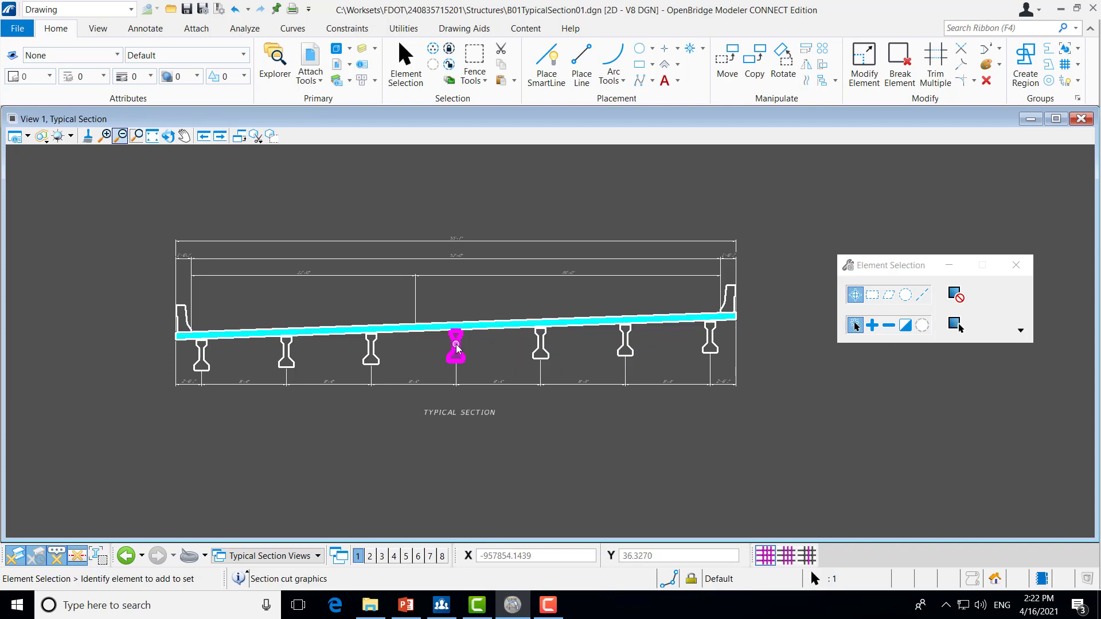
pyautogui.click(504, 344)
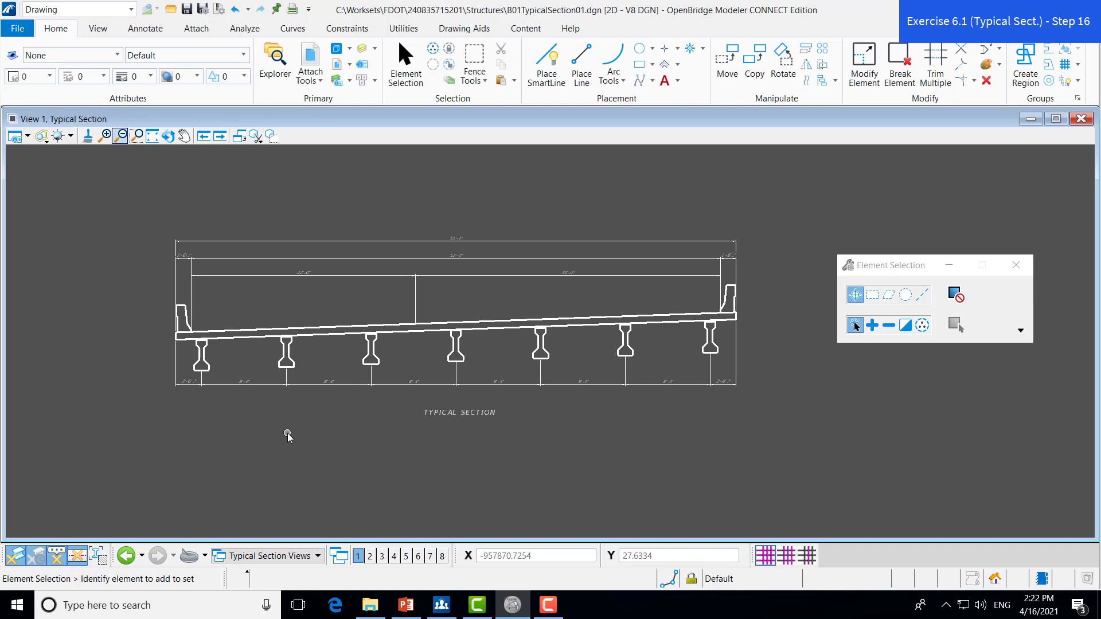
# Switch to the Typical Section [Sheet] views and move the drawing boundary's marker from below the sheet up beneath the TYPICAL SECTION title.
pyautogui.click(282, 556)
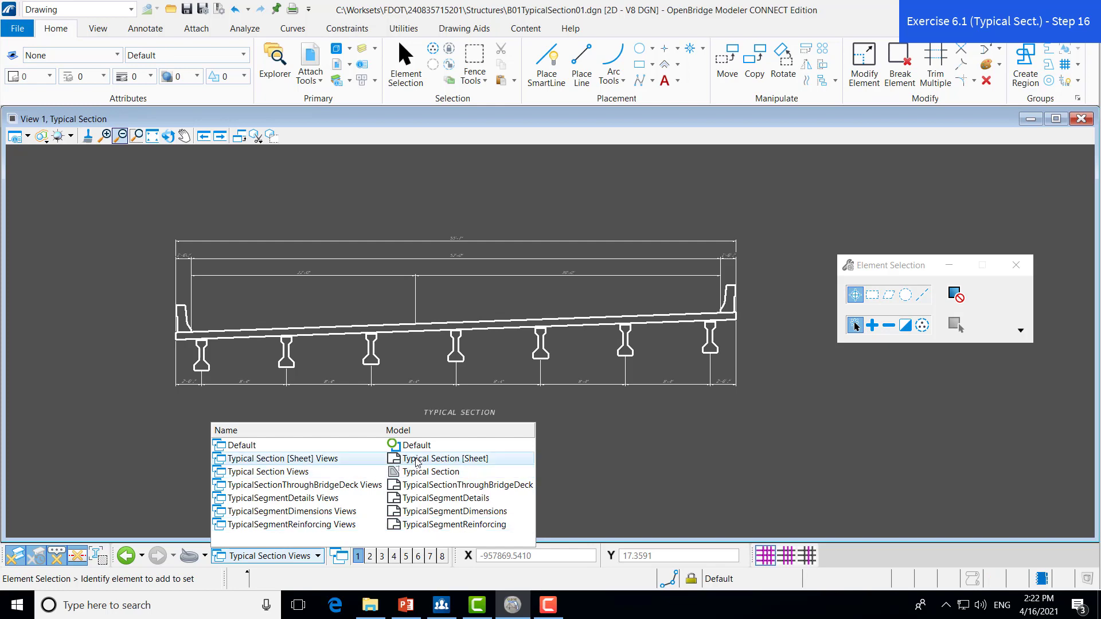
pyautogui.click(299, 459)
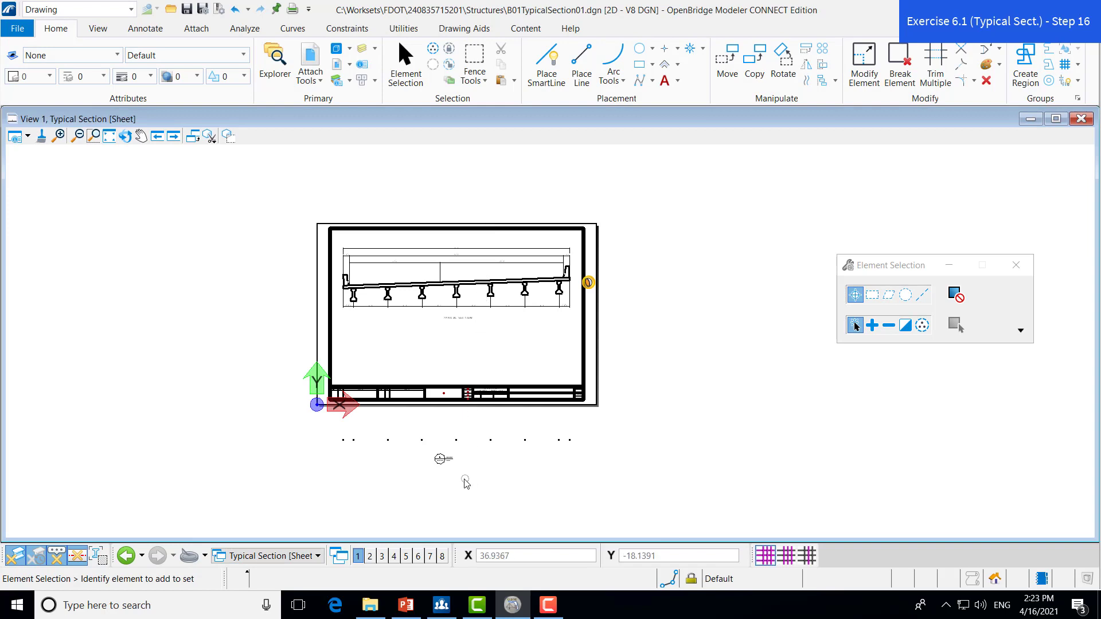
pyautogui.scroll(2, 464, 481)
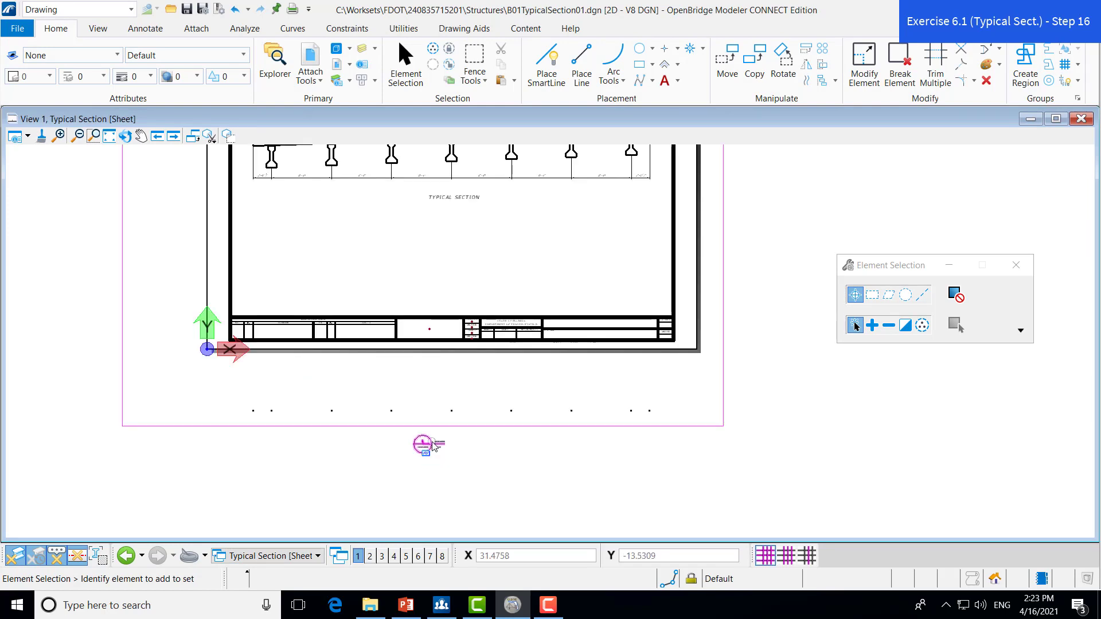
pyautogui.click(430, 445)
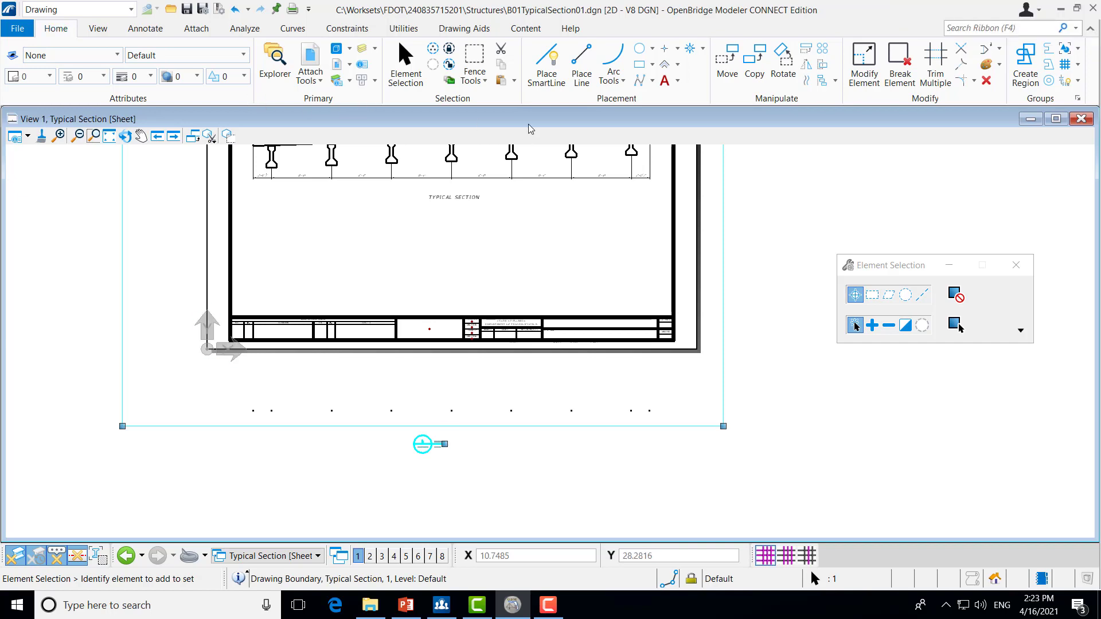
pyautogui.click(727, 60)
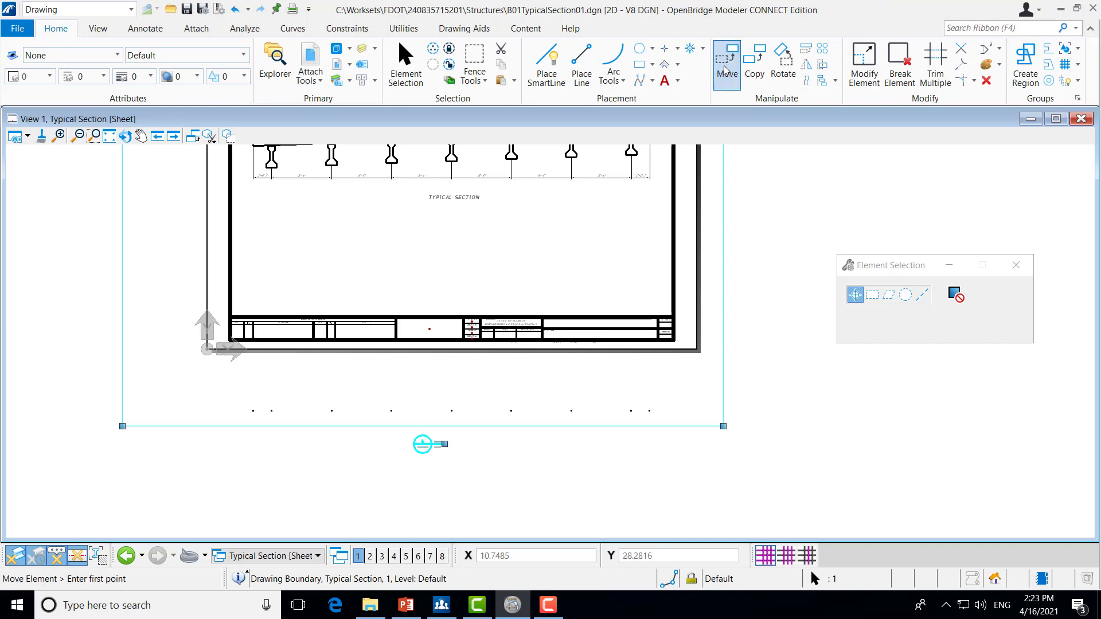
pyautogui.click(492, 444)
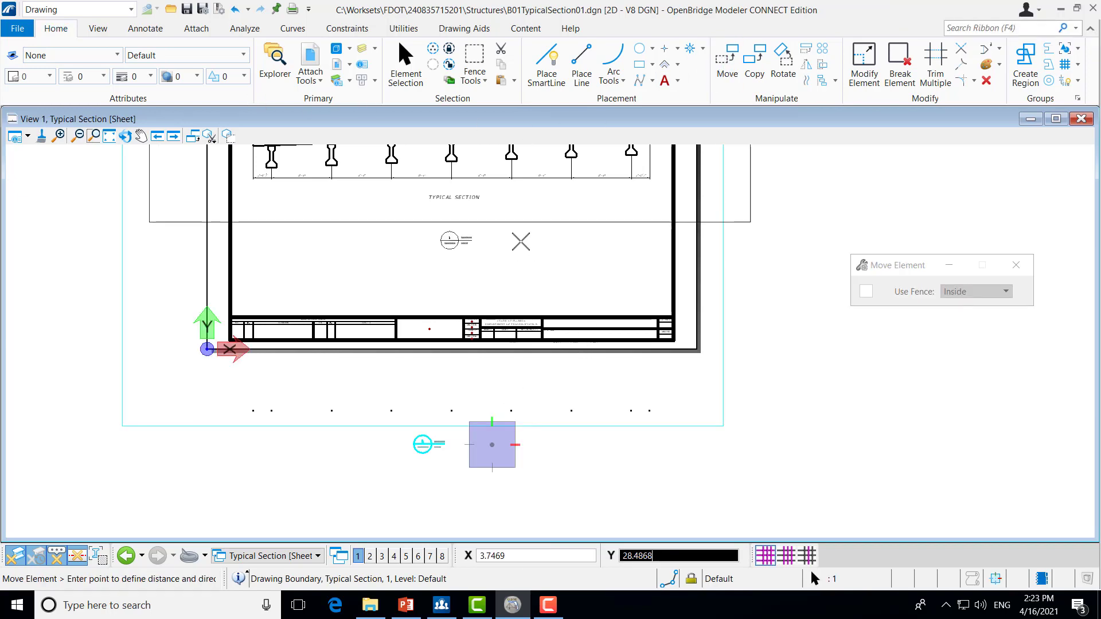
pyautogui.click(515, 241)
pyautogui.rightClick(425, 314)
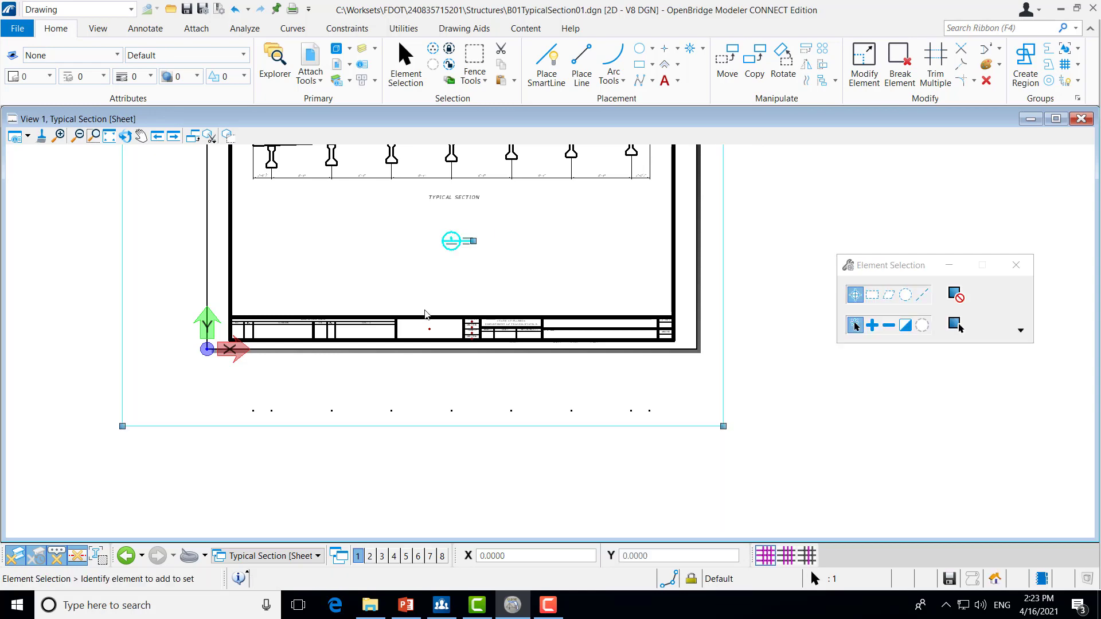
pyautogui.scroll(-2, 445, 393)
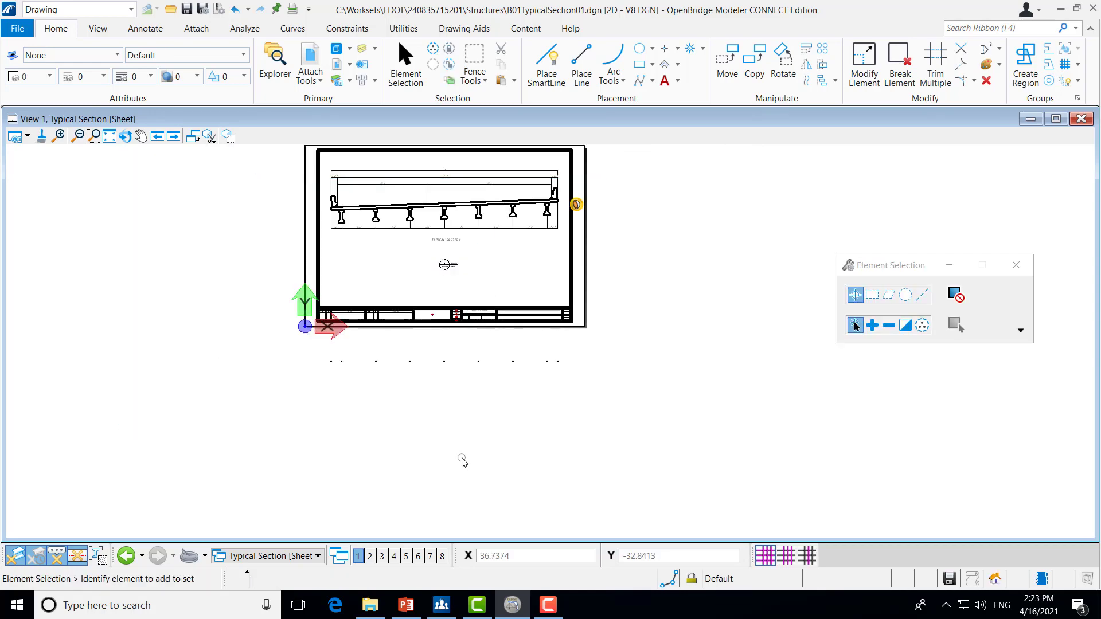